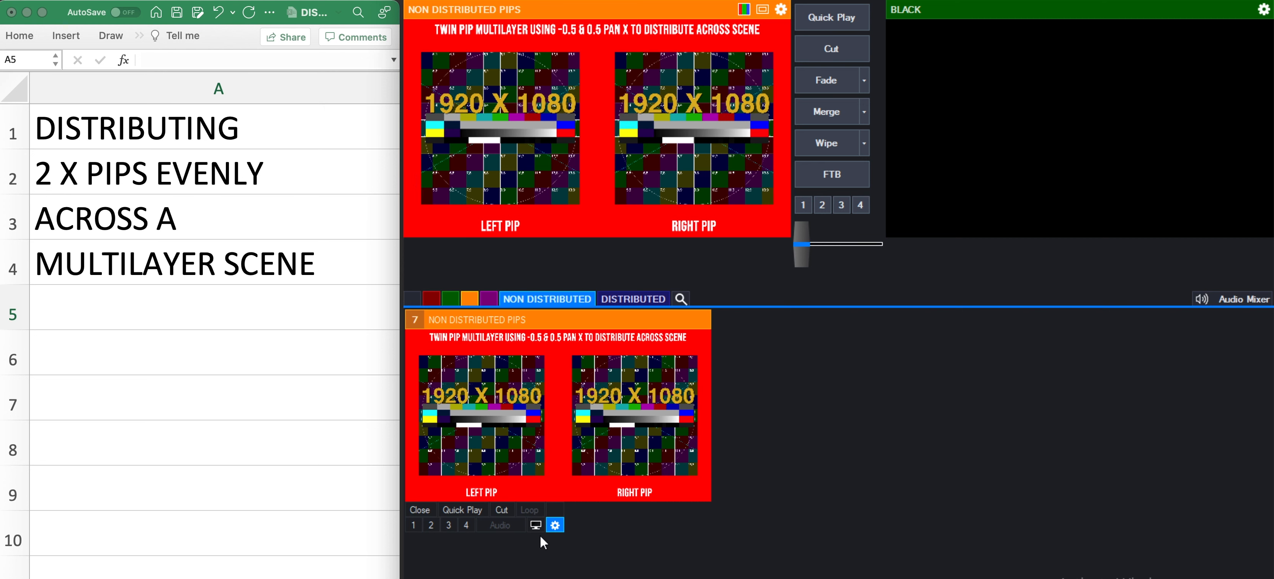
- Open the settings of the NON DISTRIBUTED PIPS input and inspect the position values of layers 2 and 3
click(555, 525)
click(646, 77)
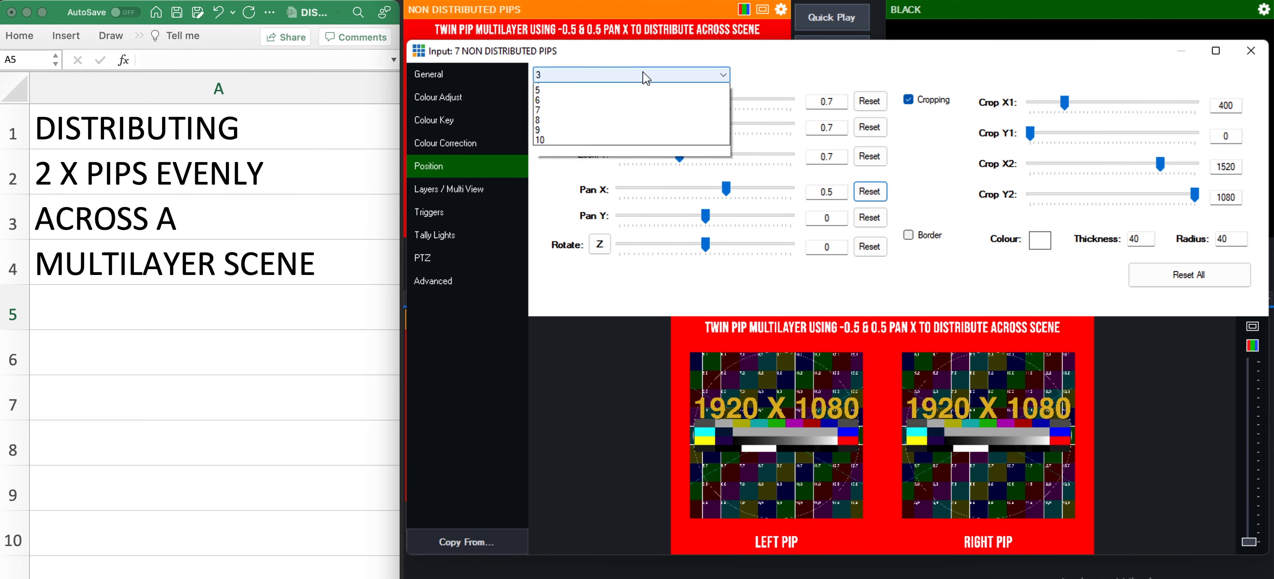
click(623, 98)
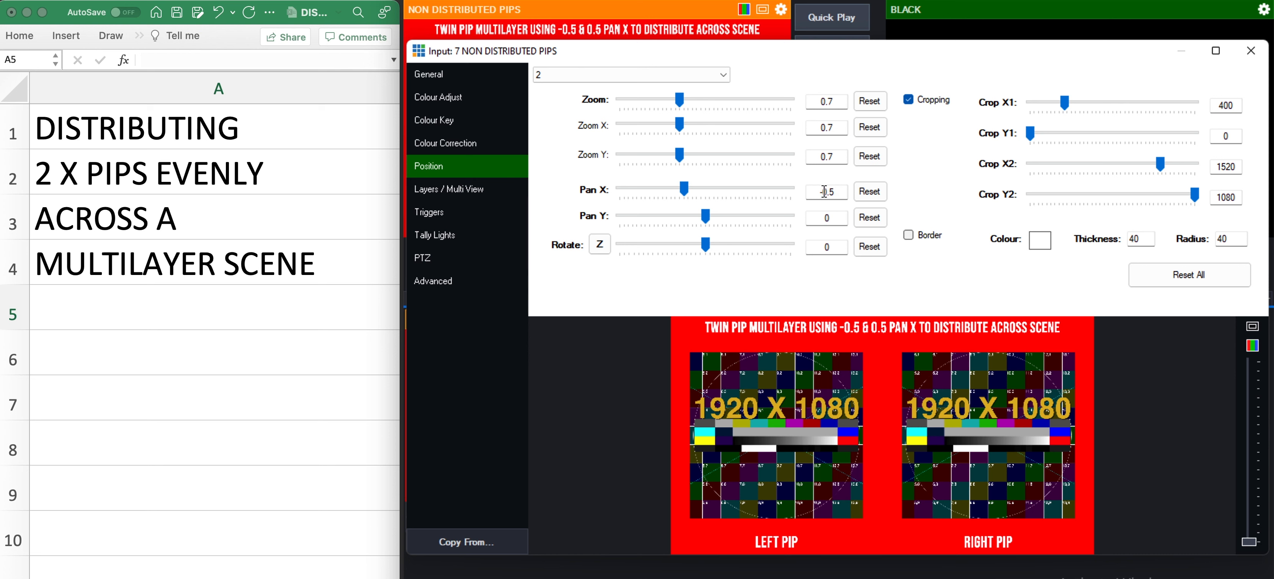
click(710, 76)
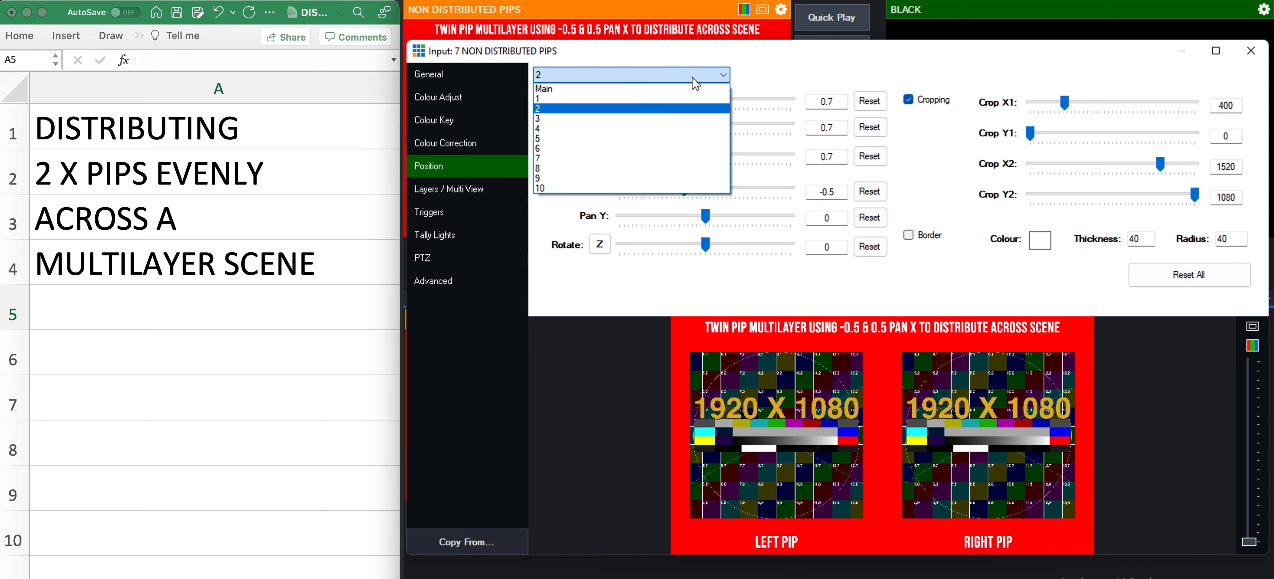
click(694, 119)
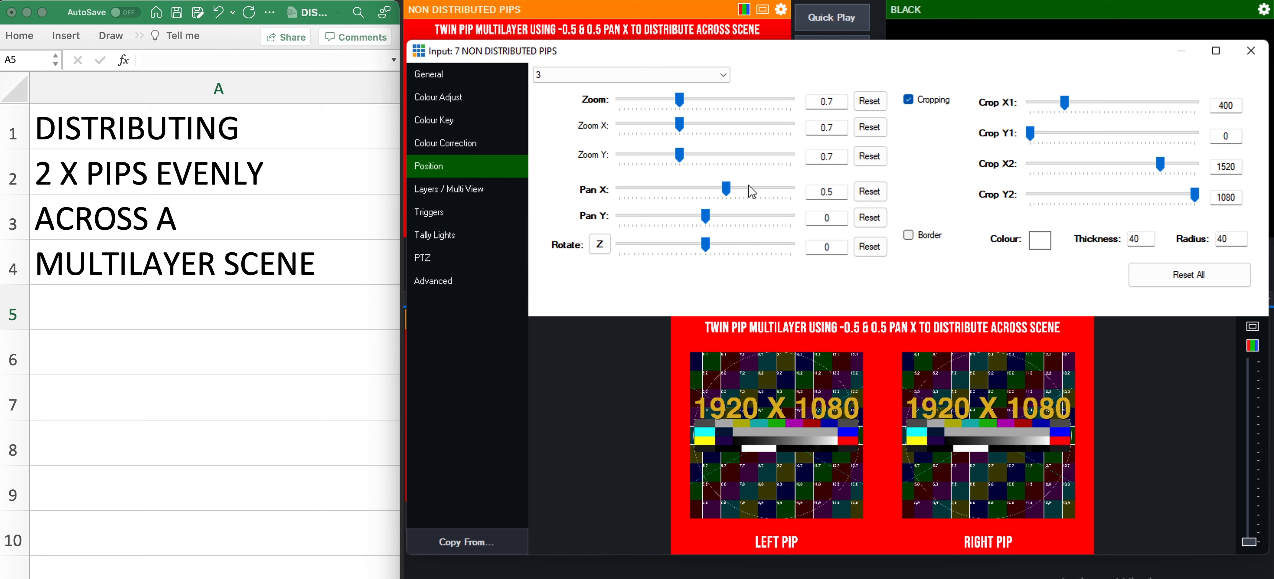
- Shift both PIPs by eye, moving layer 3's Pan X to about 0.457 and layer 2's to about -0.475
drag(729, 193, 727, 192)
click(685, 80)
click(645, 113)
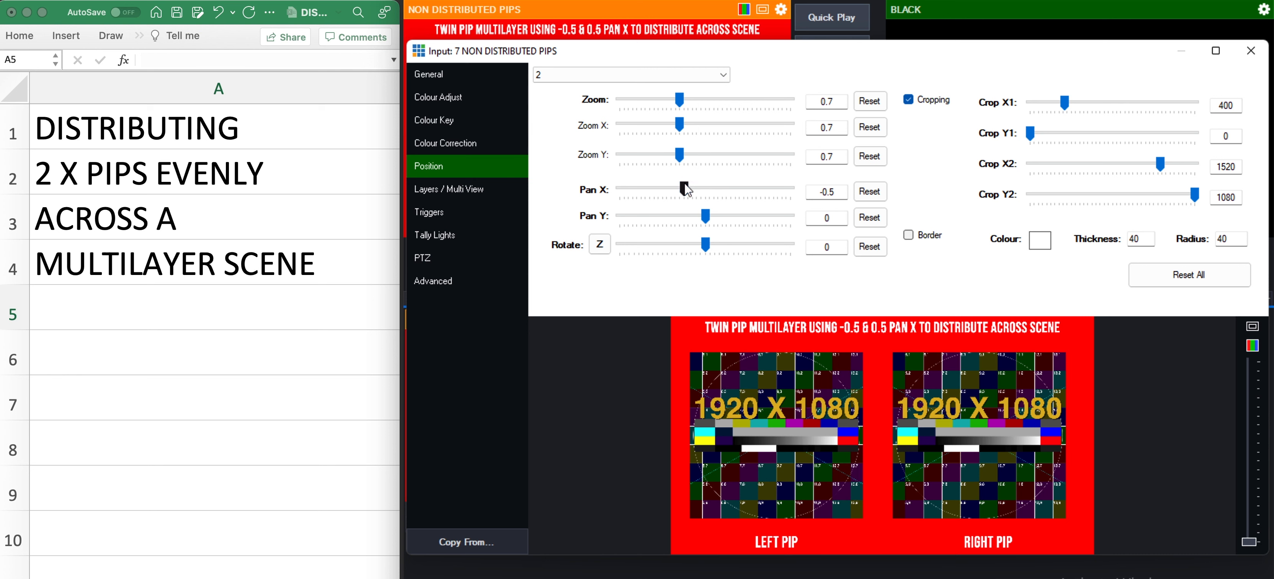
drag(686, 190, 687, 194)
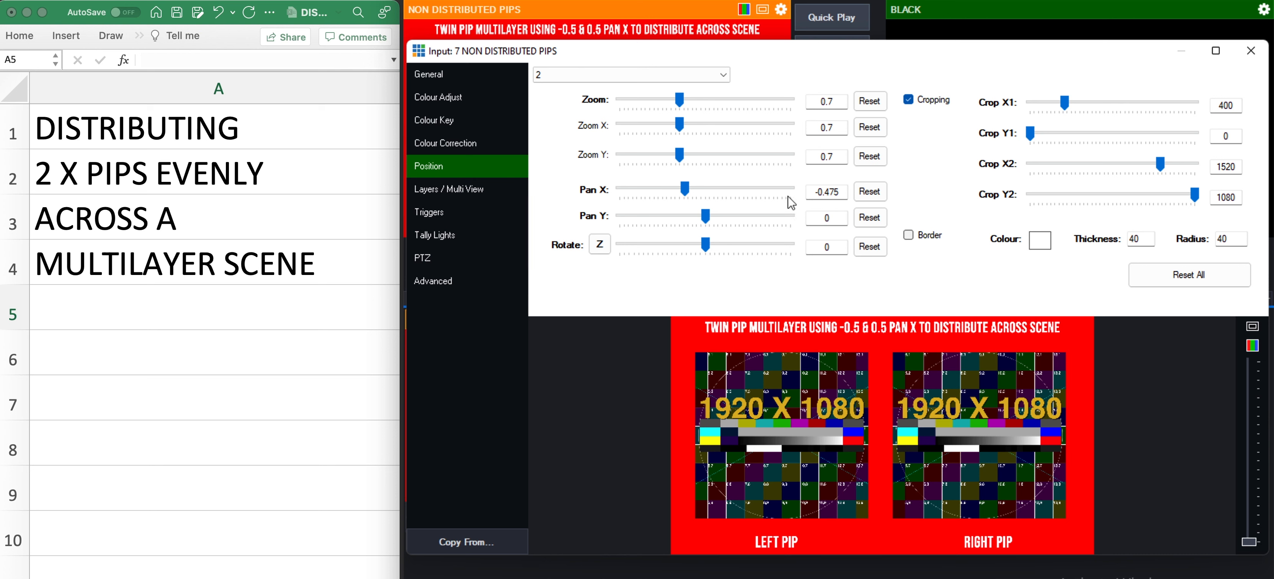
- Set Pan X to -0.5 for layer 2 and to 0.5 for layer 3
double_click(842, 189)
text(-0.5)
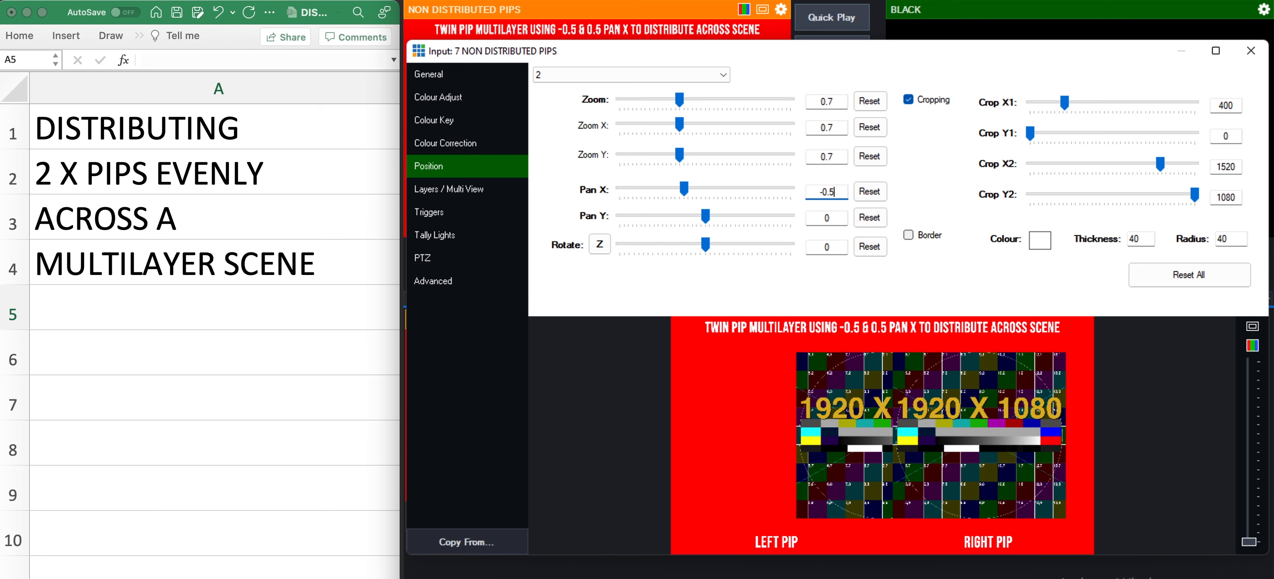
click(635, 75)
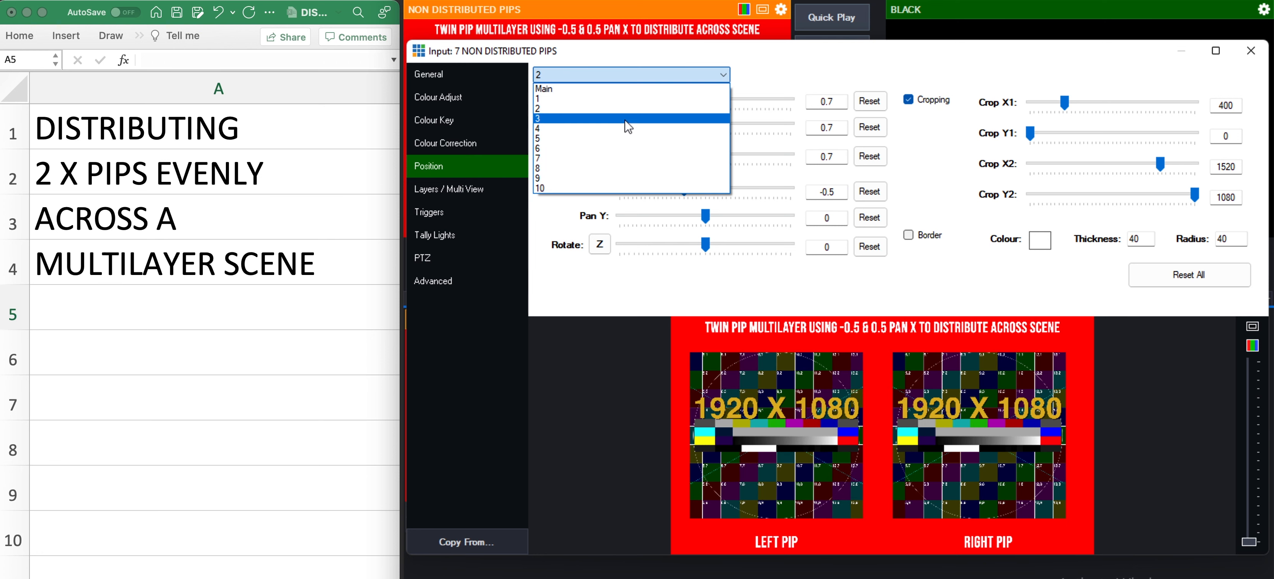
click(627, 120)
double_click(831, 192)
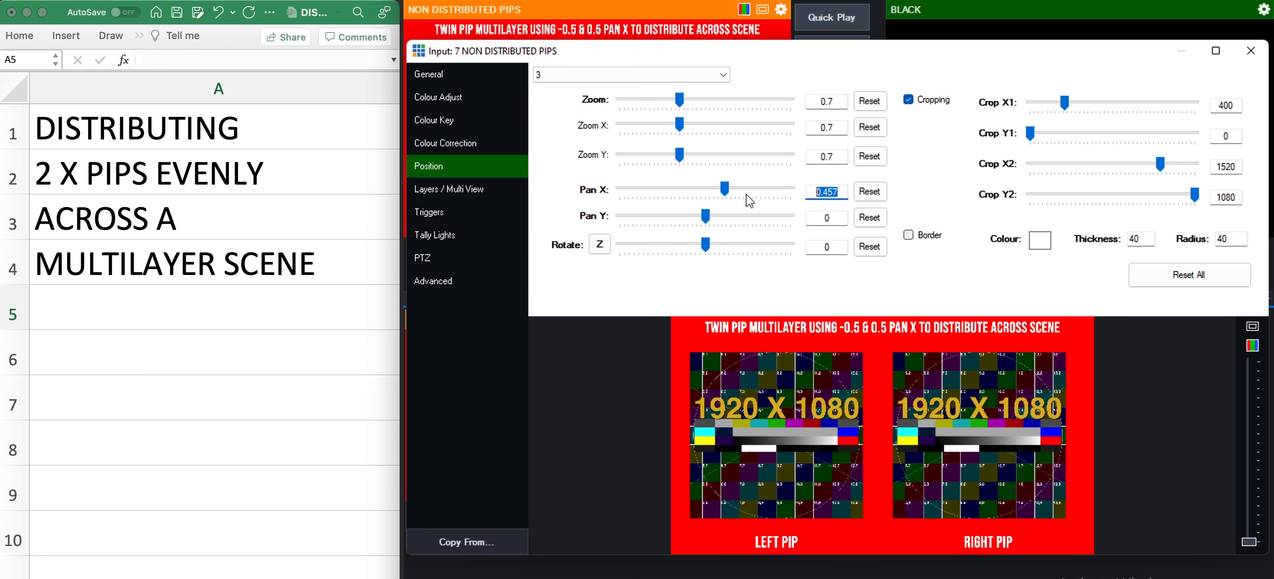
text(0.5)
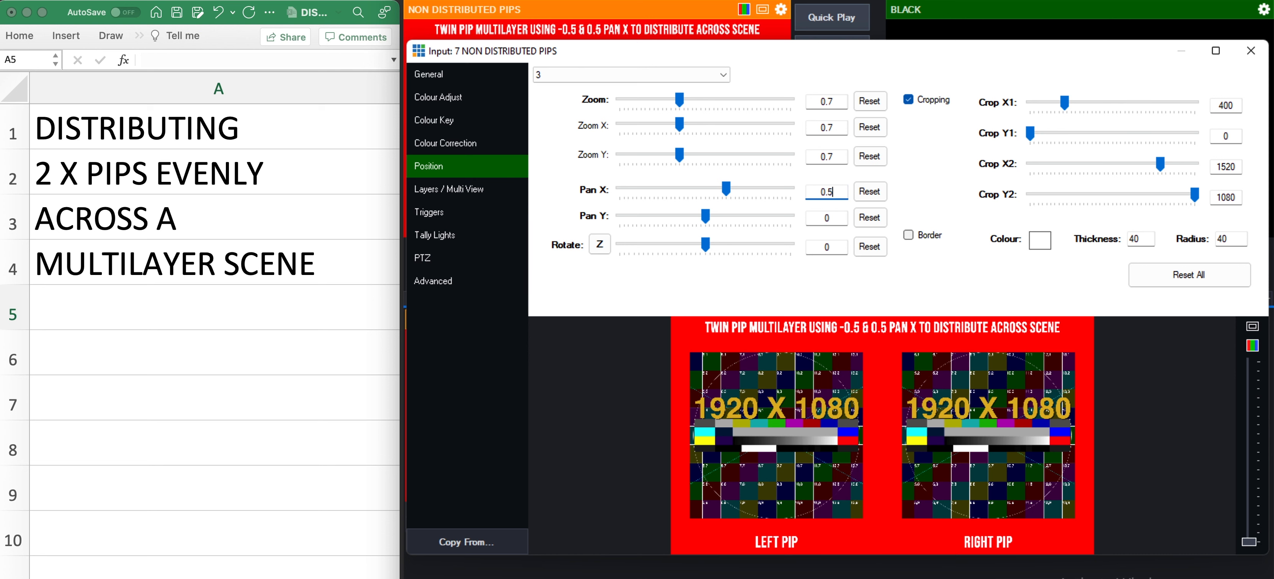
- Switch to the Excel workbook's DISTRIBUTED TWIN MULTILAYER sheet and enter a 400-pixel crop per side and an overall zoom of 0.7
click(214, 306)
key(ctrl+Page_Down)
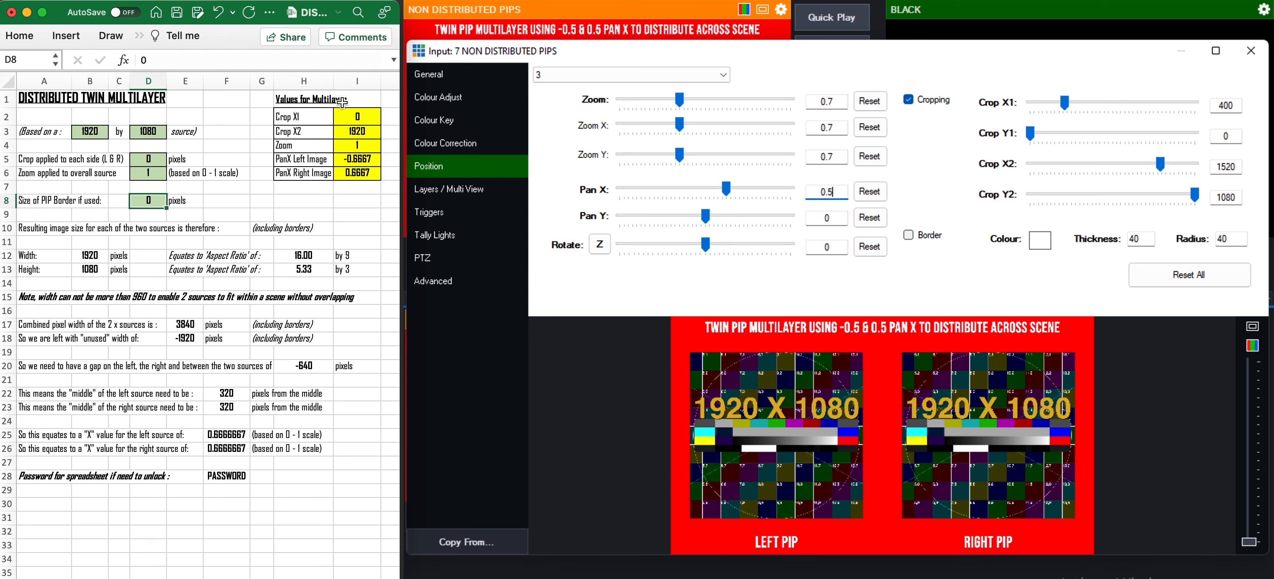
click(99, 133)
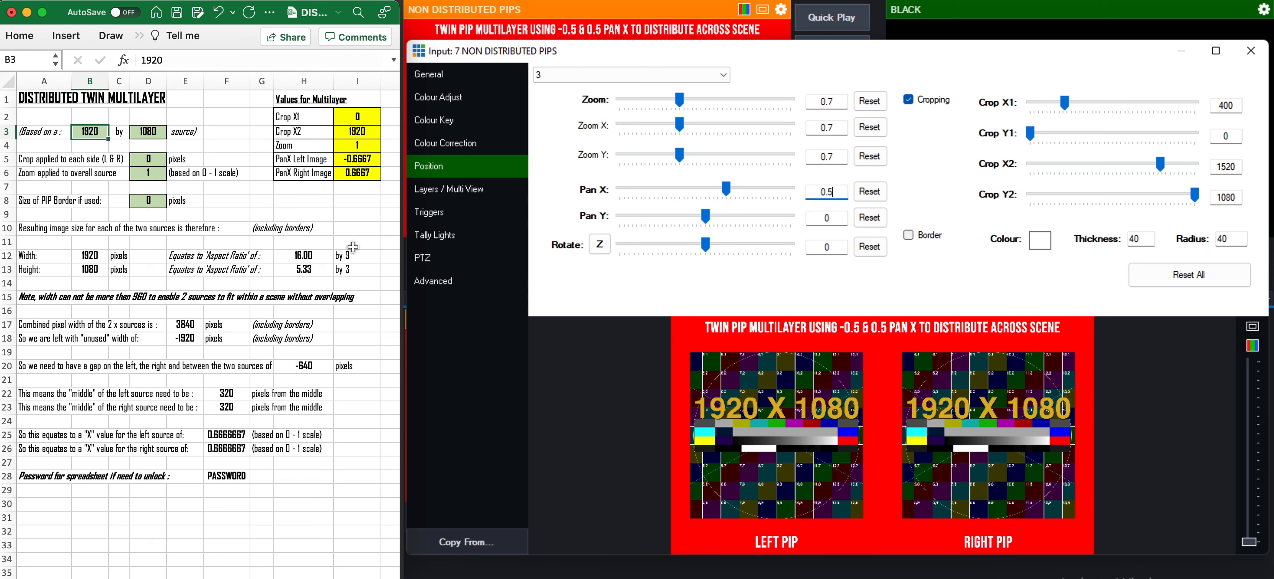
click(158, 157)
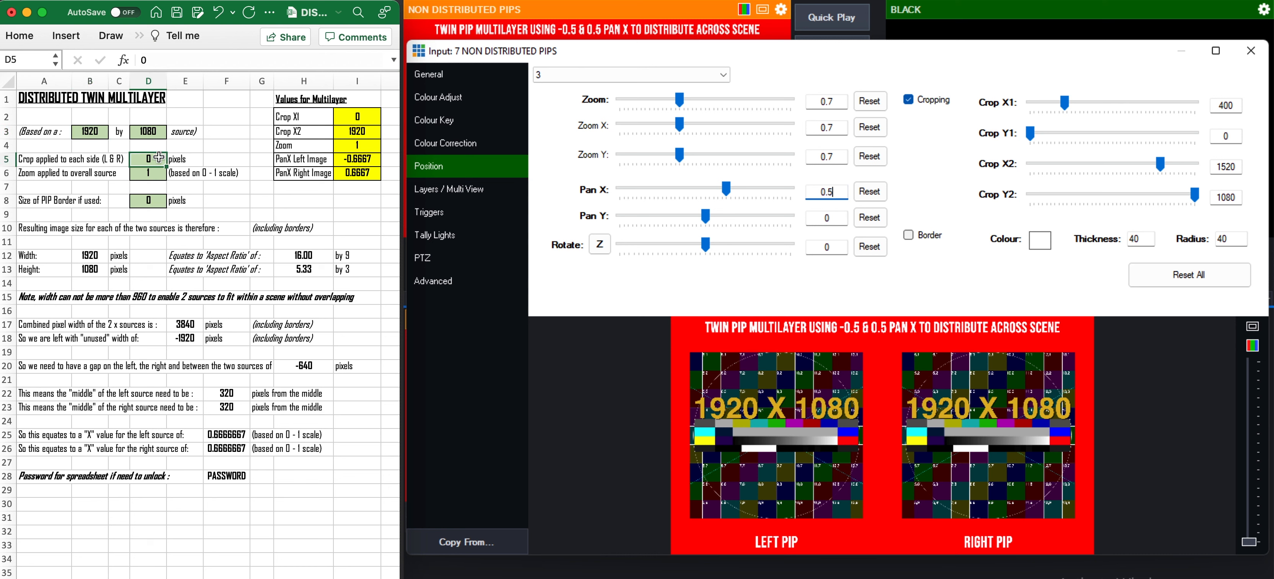
text(400)
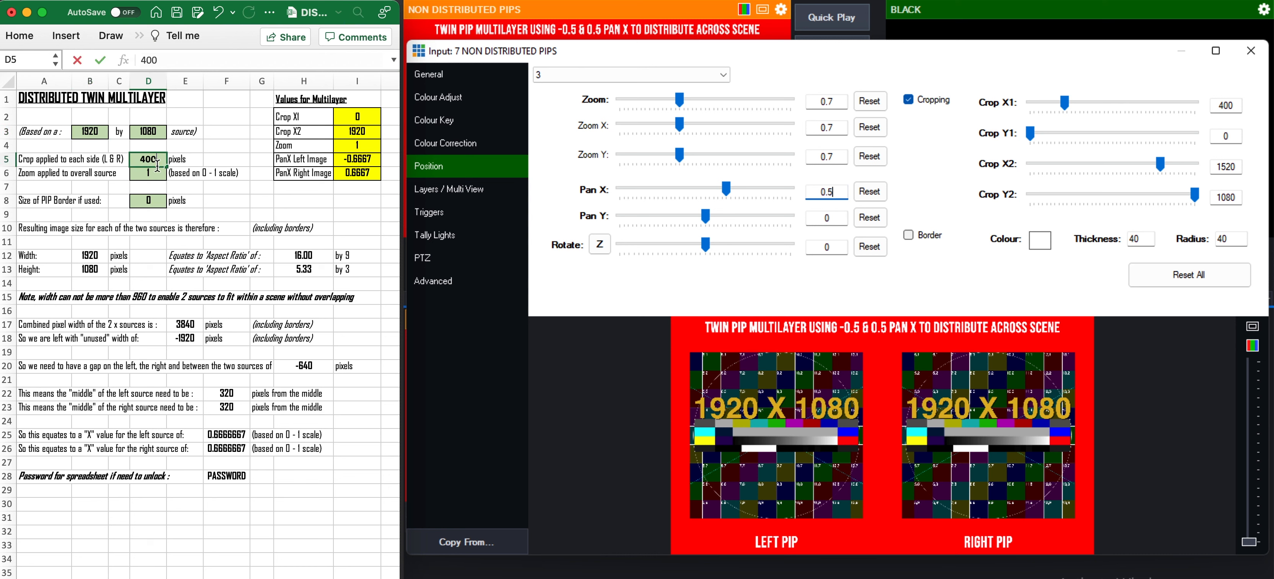
click(156, 173)
text(0.7)
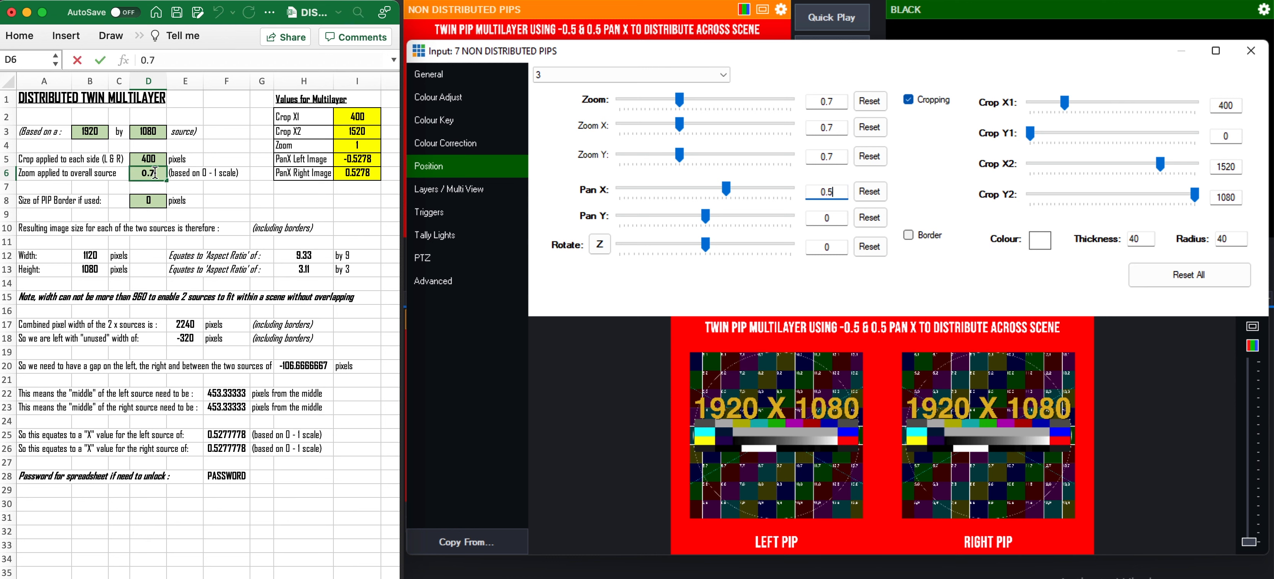
key(Return)
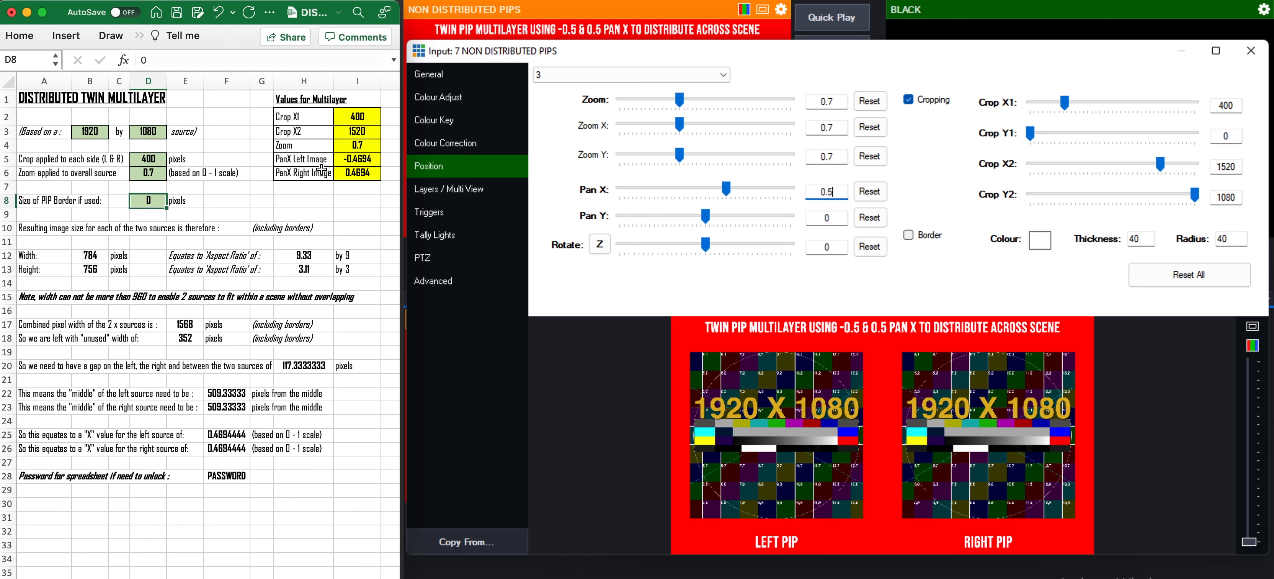
- Switch to vMix and set layer 2's Pan X to -0.4694 in the NON DISTRIBUTED PIPS input
click(623, 74)
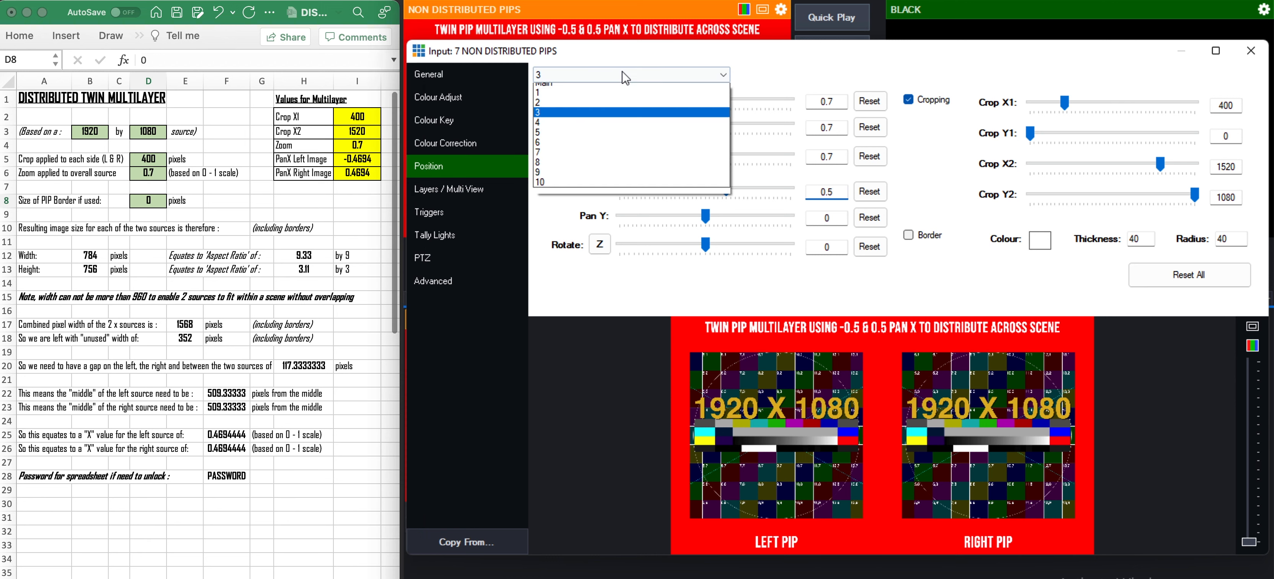
click(617, 111)
click(842, 196)
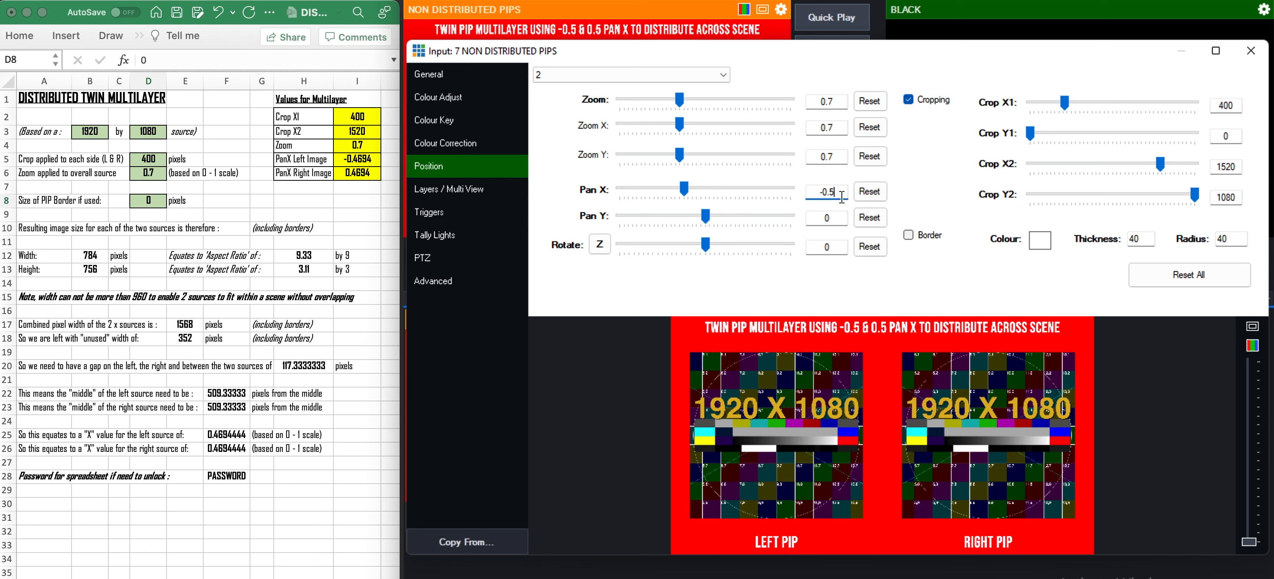
key(BackSpace)
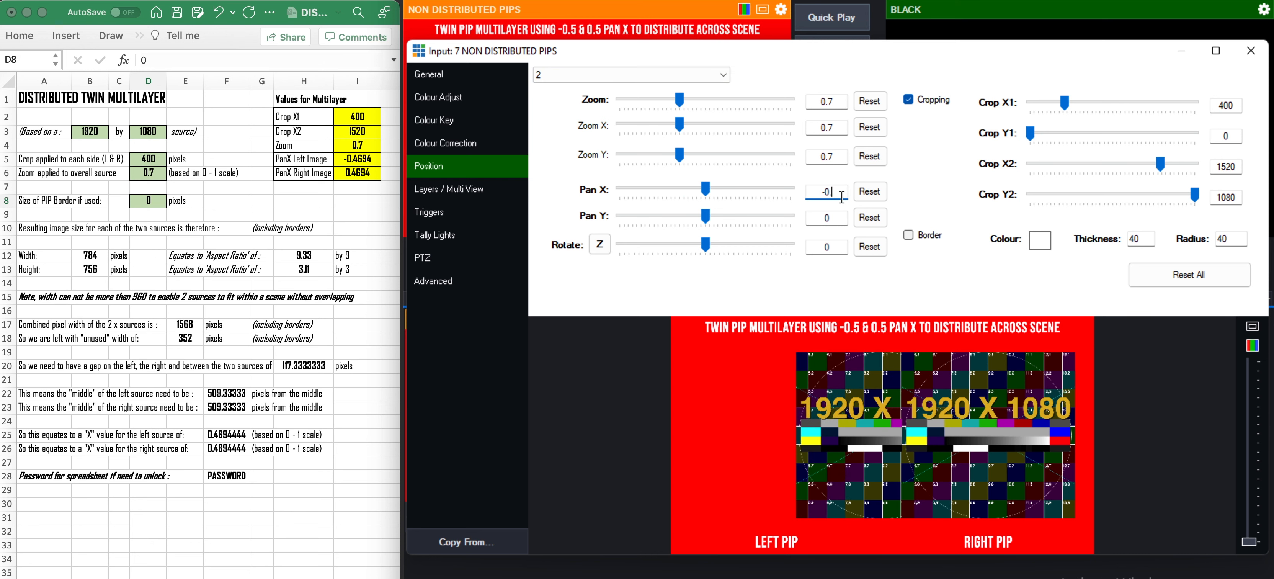
text(4694)
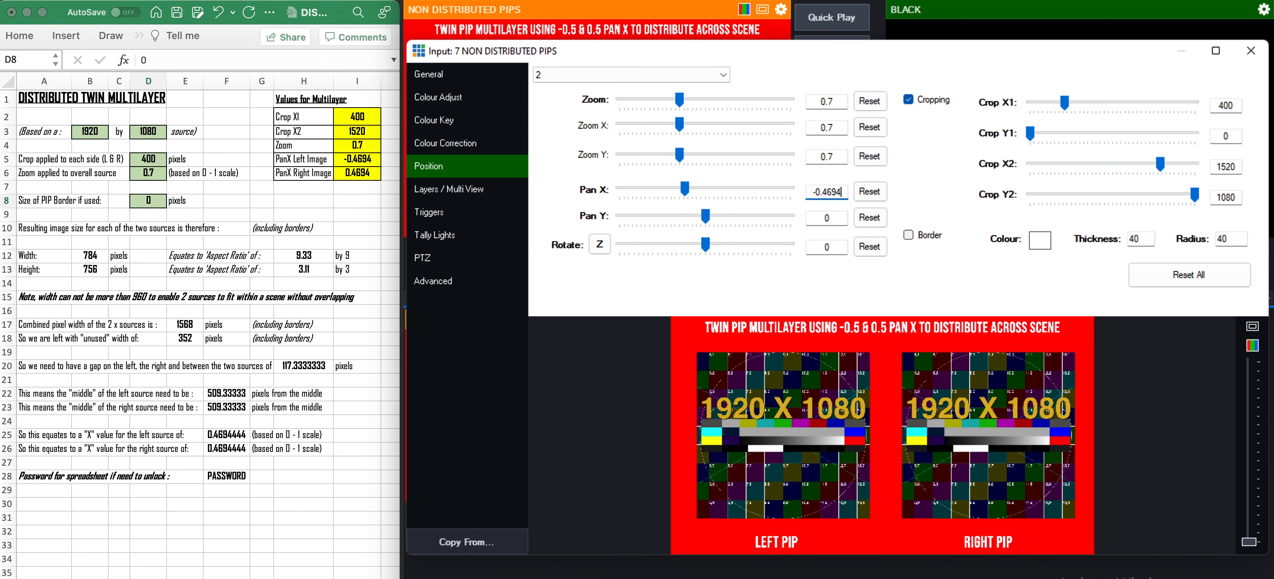
- Set layer 3's Pan X to 0.4694 in the NON DISTRIBUTED PIPS input
click(712, 75)
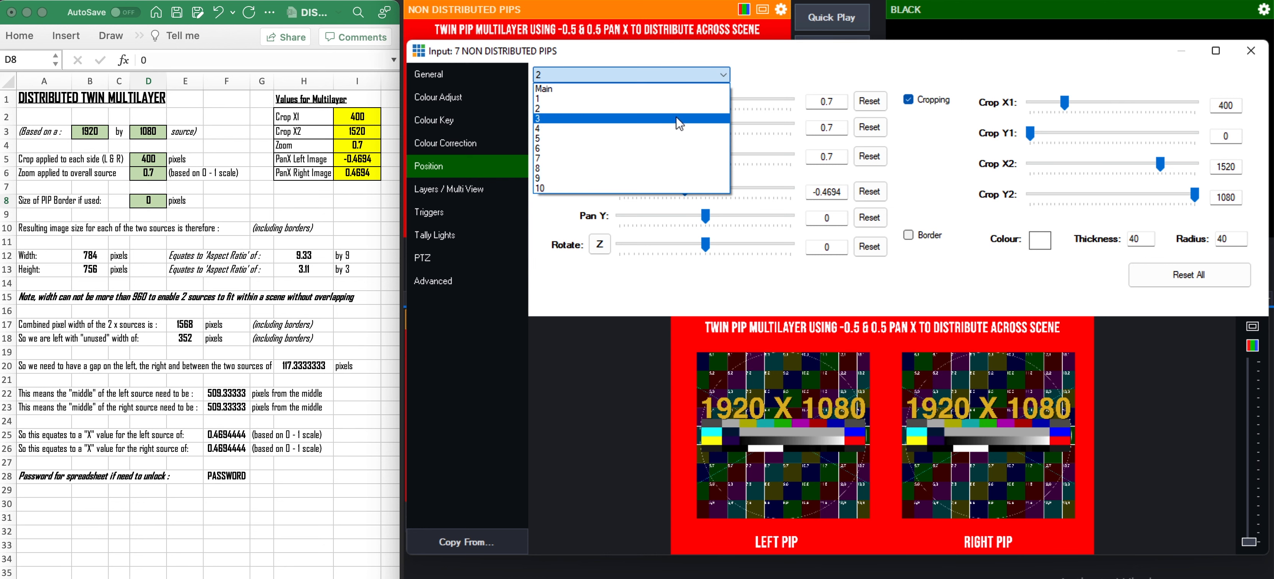
click(676, 116)
click(835, 196)
key(BackSpace)
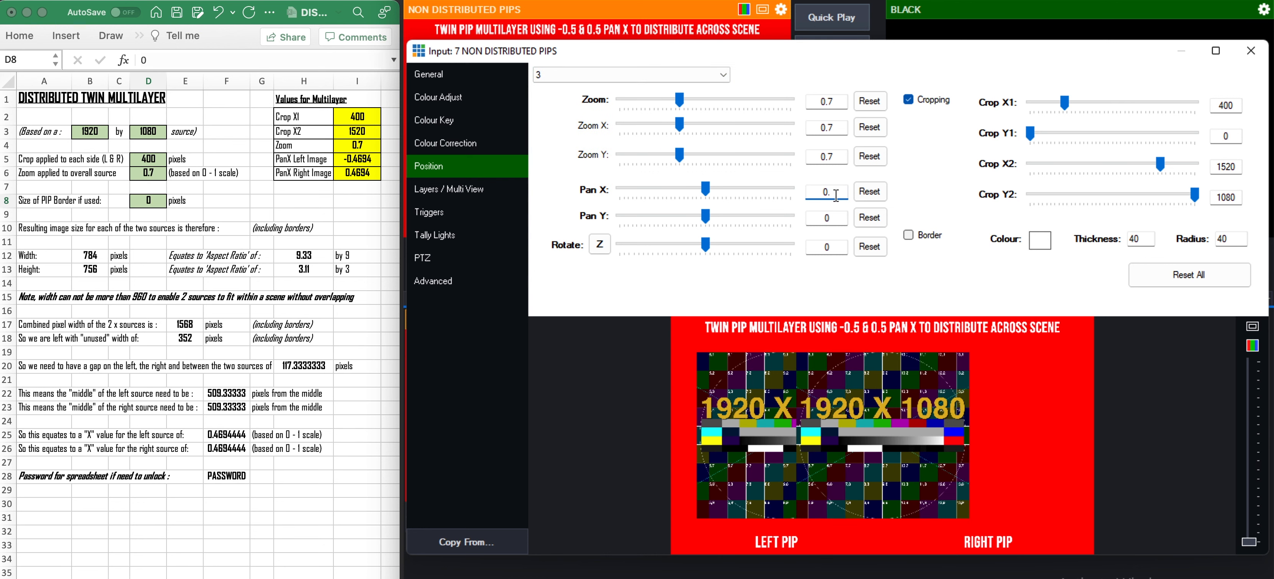
text(4694)
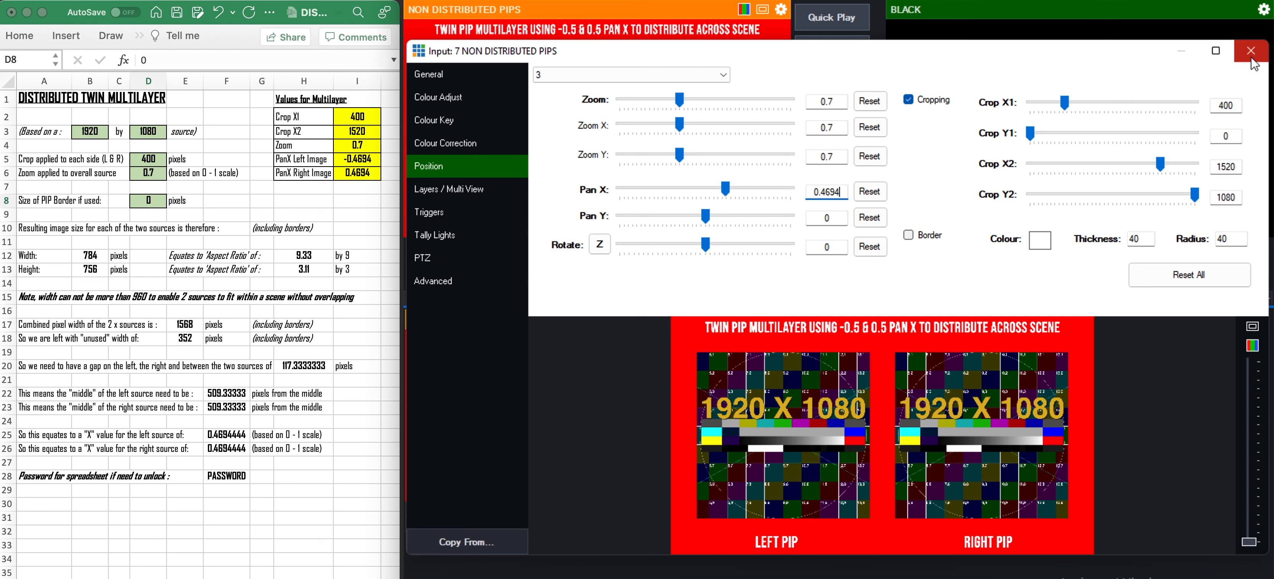
- Restore Pan X to 0.5 on layer 3 and -0.5 on layer 2, and close the input settings
click(722, 194)
click(681, 84)
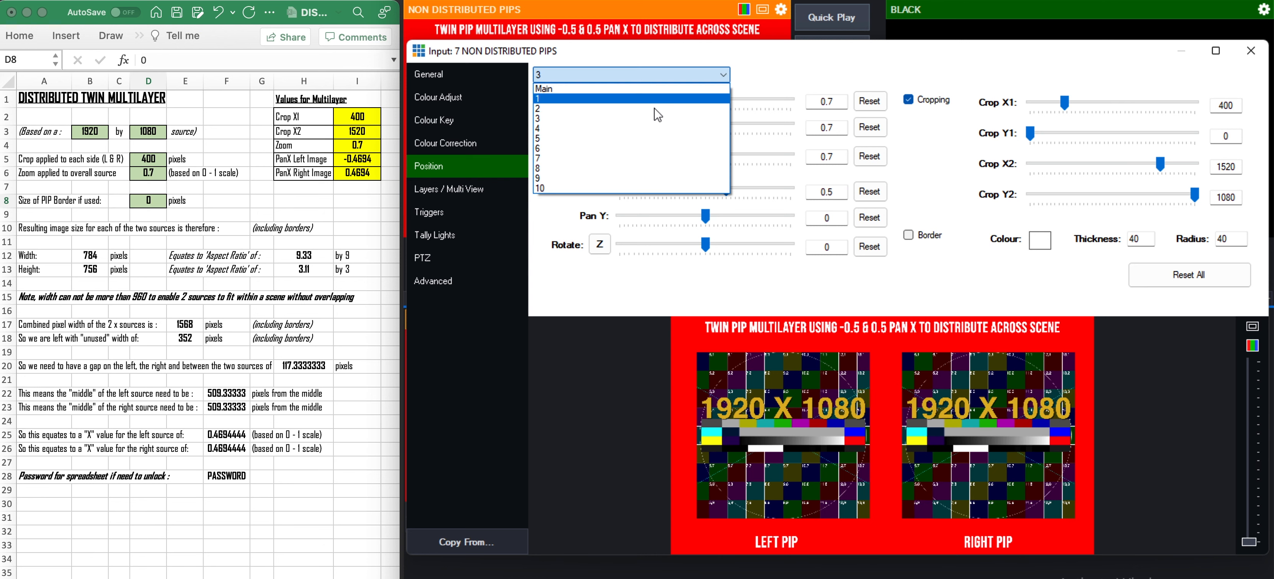
click(654, 109)
key(BackSpace)
key(BackSpace)
key(BackSpace)
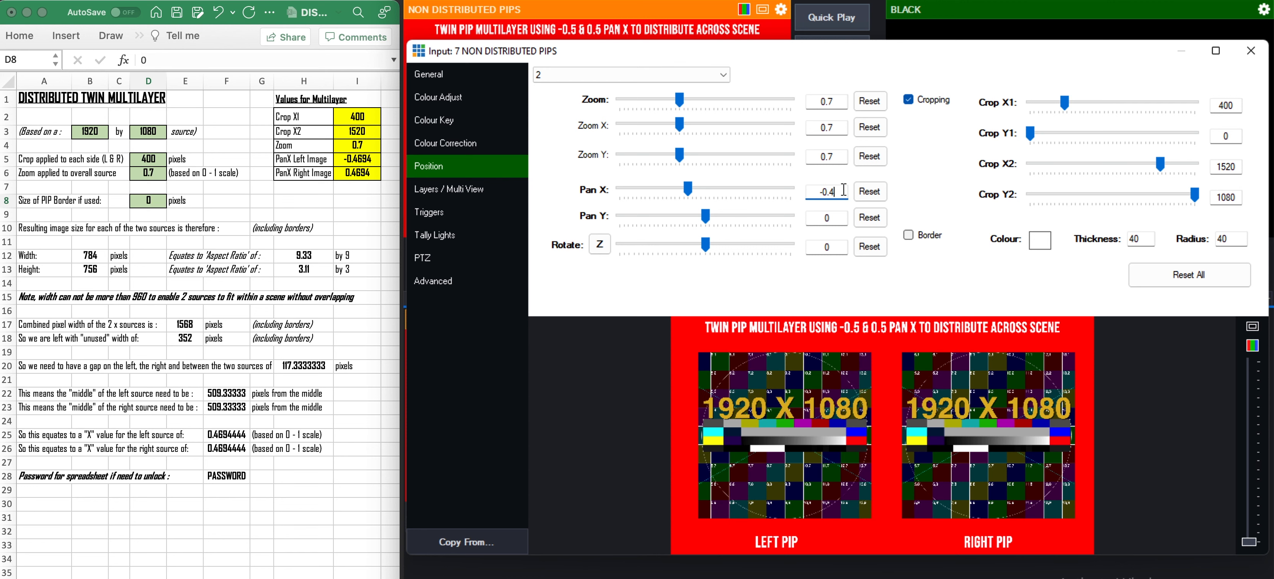
text(5)
click(1251, 51)
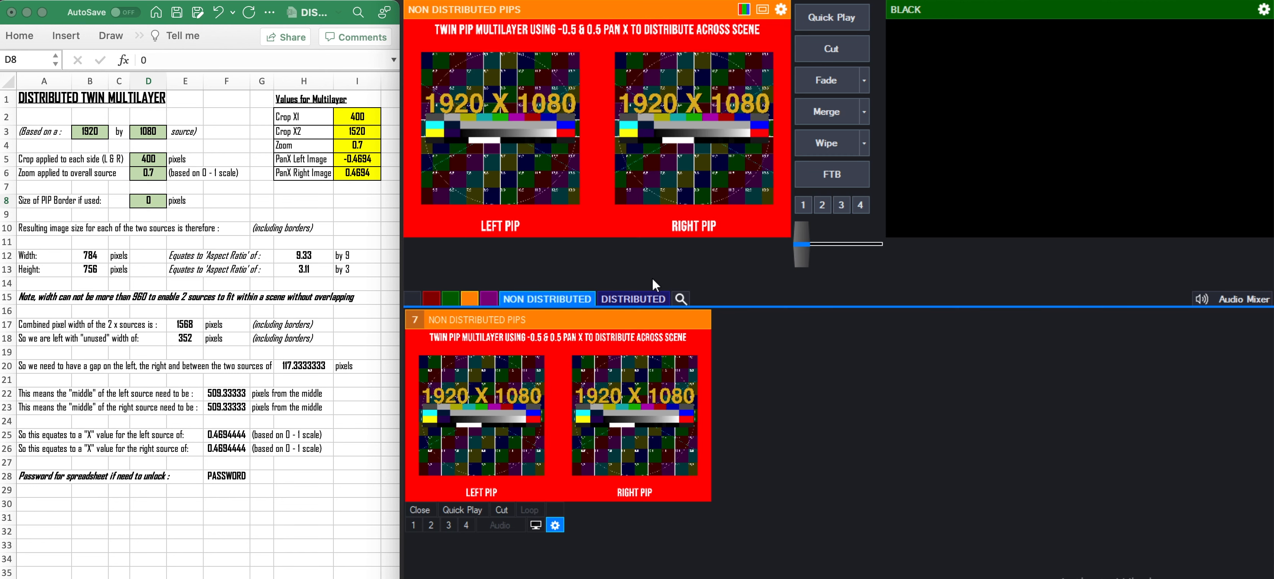
- Preview the COMPOSITE SCENE input from the DISTRIBUTED category and open its layer 2 for position editing
click(639, 299)
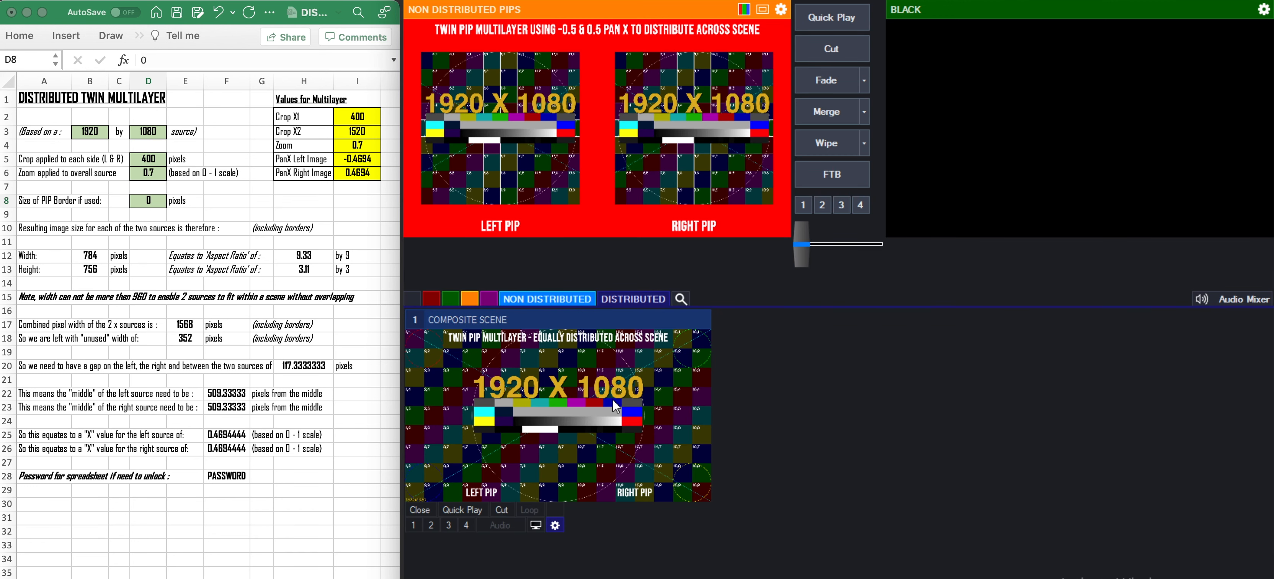
click(575, 395)
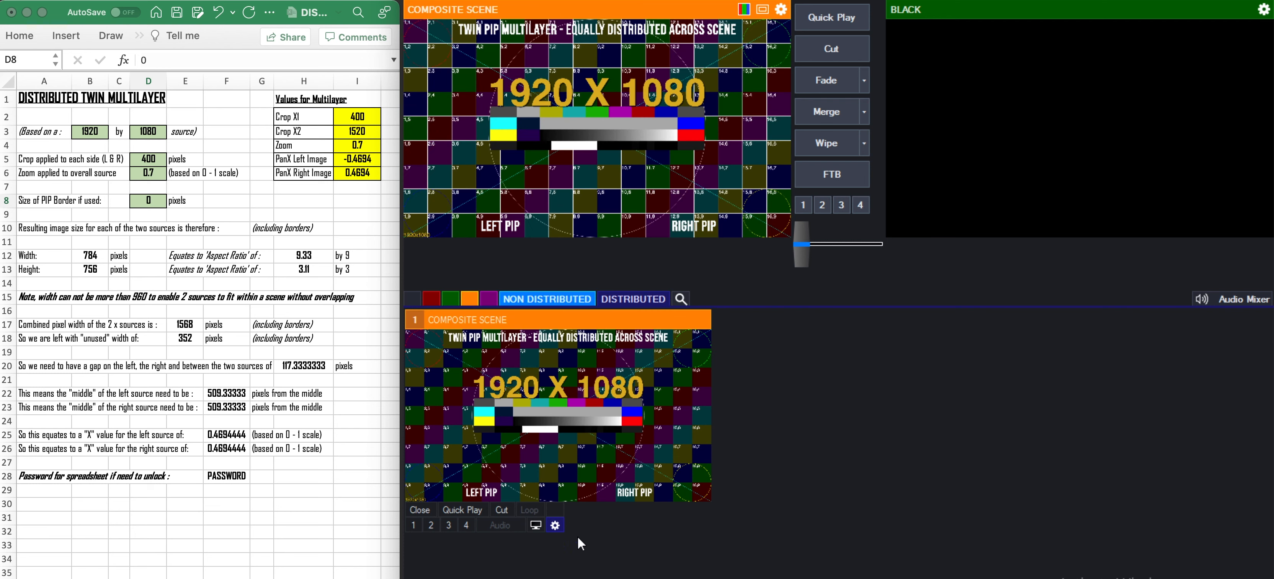
click(555, 525)
click(483, 183)
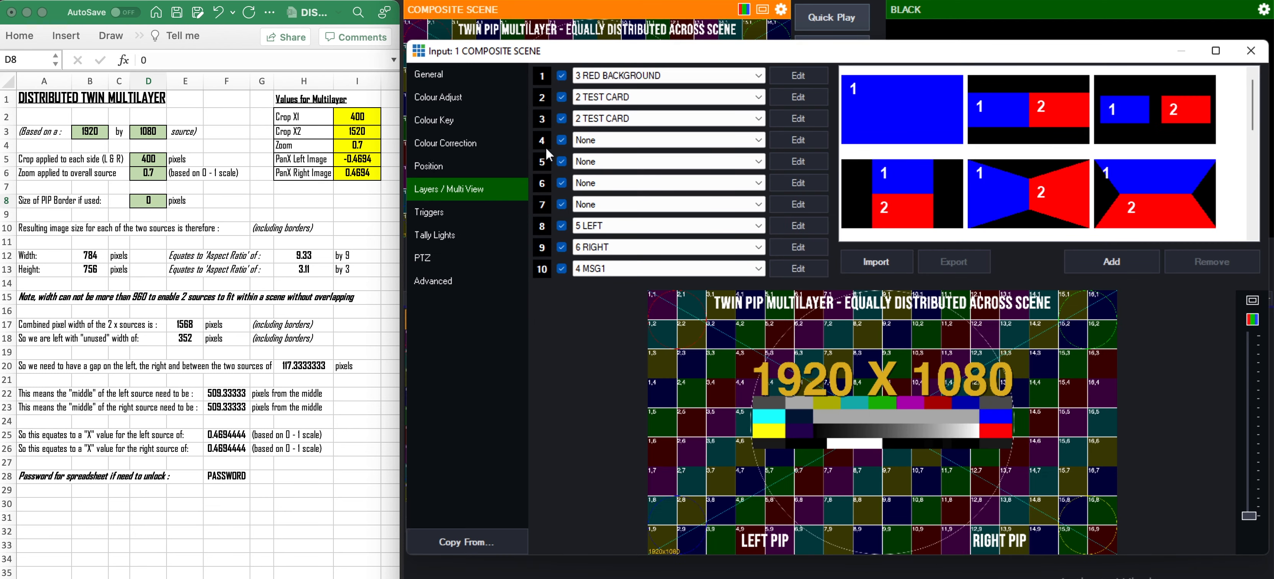
click(800, 95)
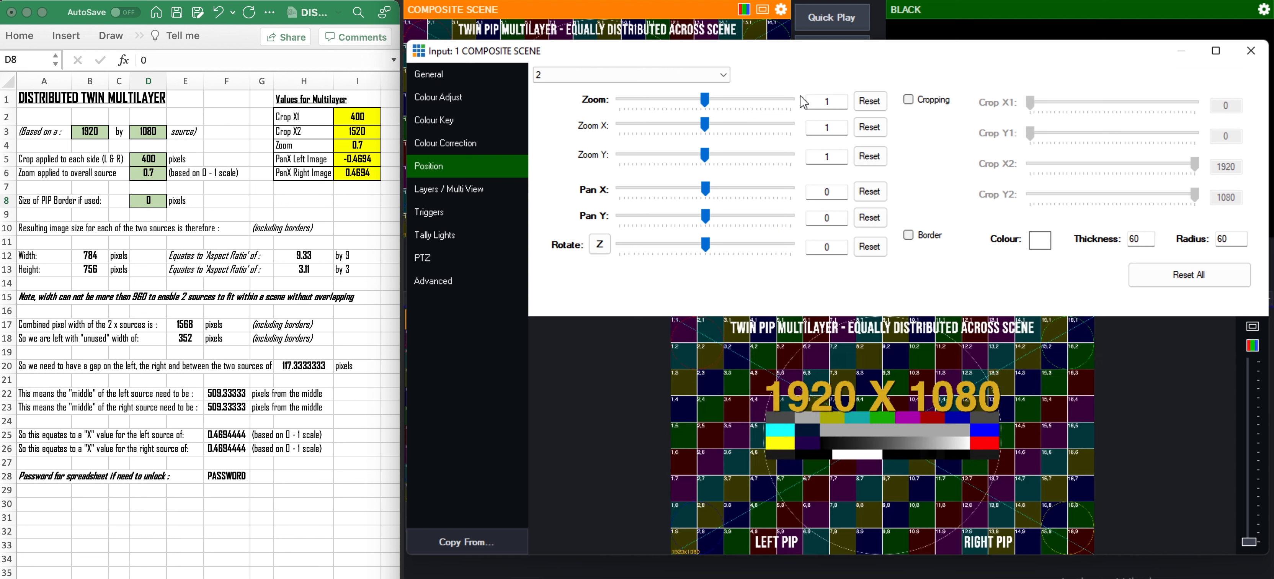
- Position layer 2 with a zoom of 0.7, cropping enabled at X1 400 and X2 1520, and Pan X -0.4694
double_click(840, 101)
text(0.7)
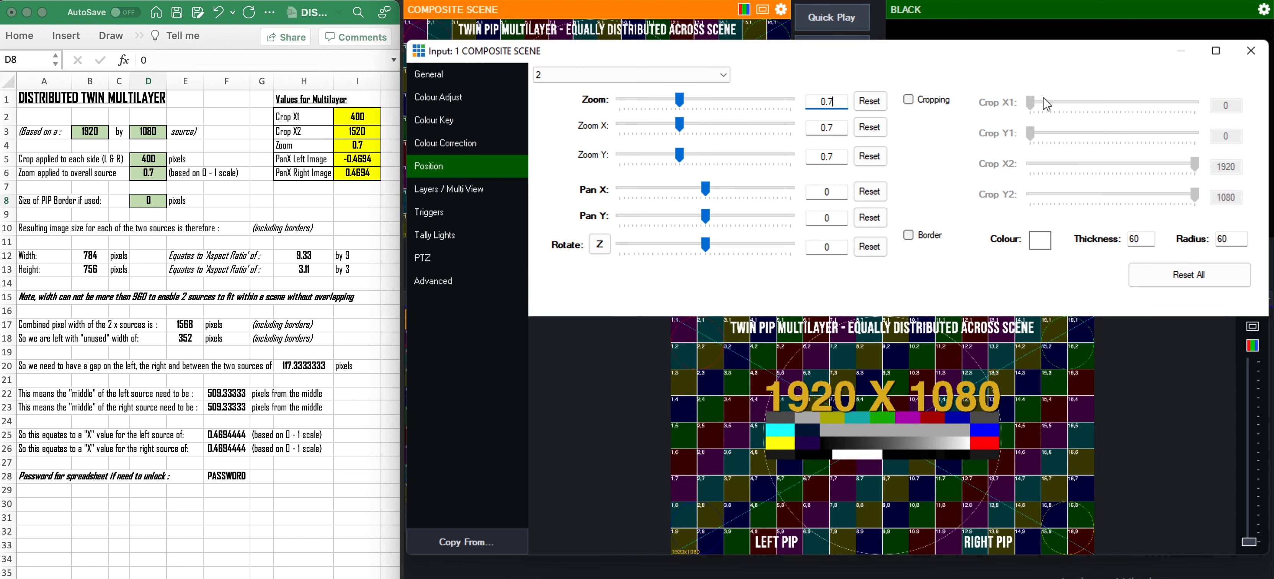
click(922, 99)
click(1229, 104)
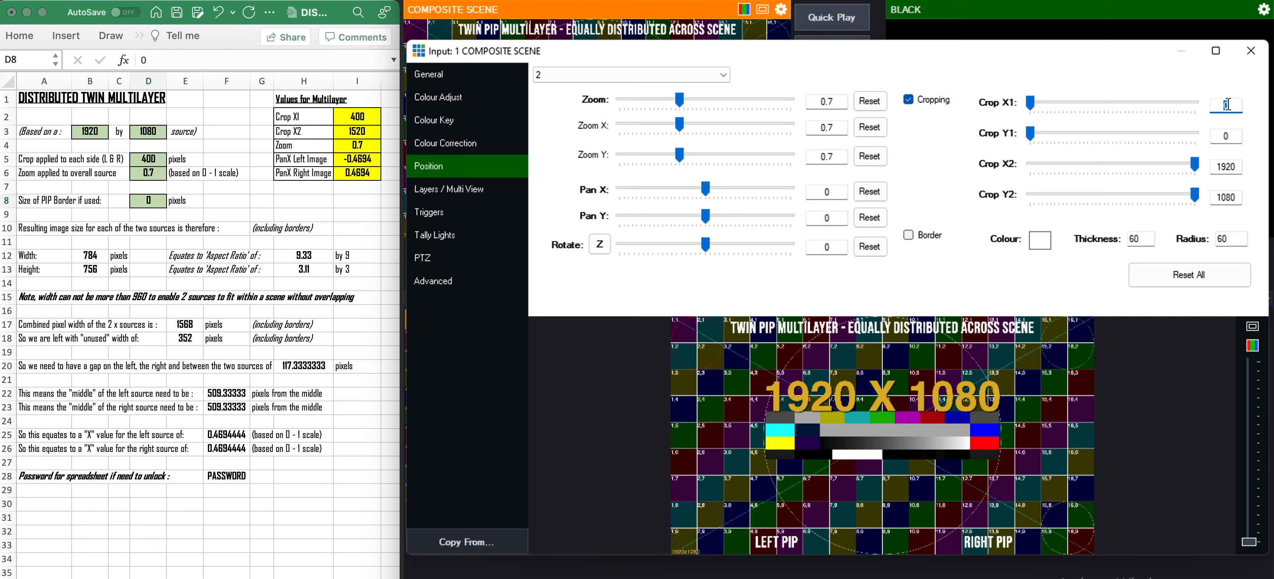
text(400)
double_click(1232, 168)
text(1520)
click(827, 192)
text(-0.4694)
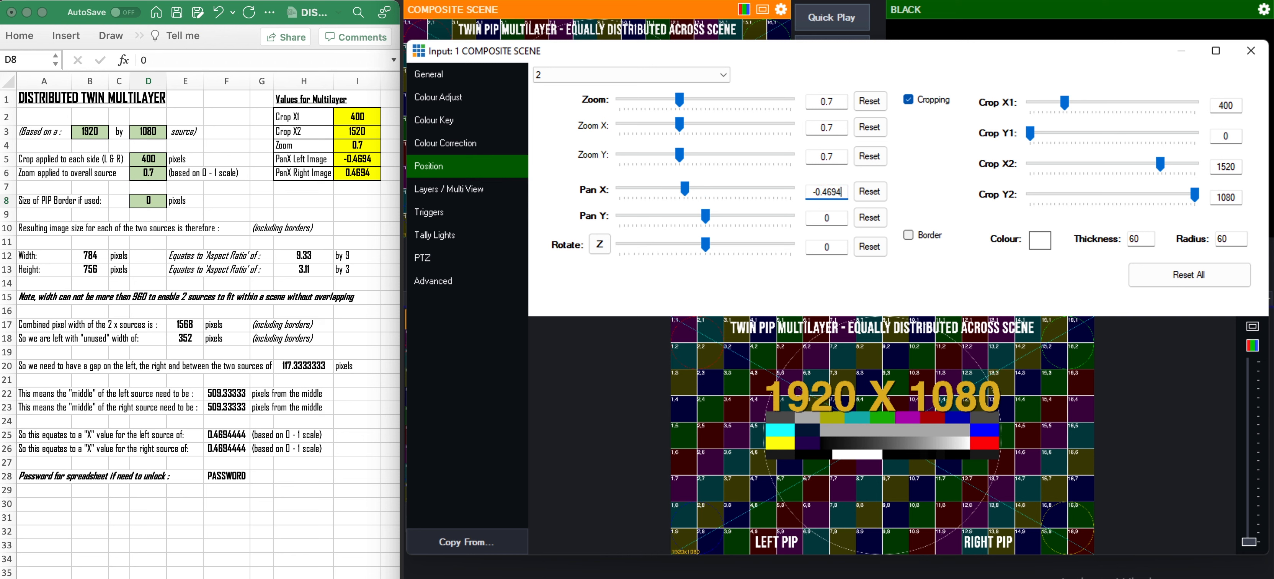
- Position layer 3 with a zoom of 0.7, cropping enabled at X1 400 and X2 1520, and Pan X 0.4694
click(663, 75)
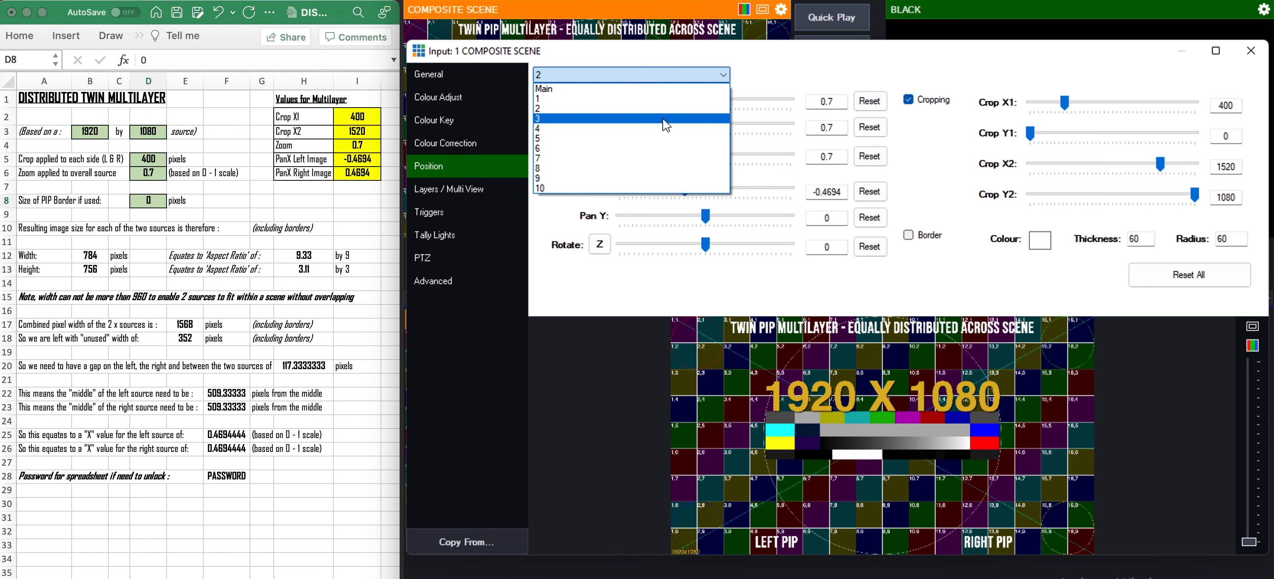
click(662, 117)
double_click(827, 101)
text(0.7)
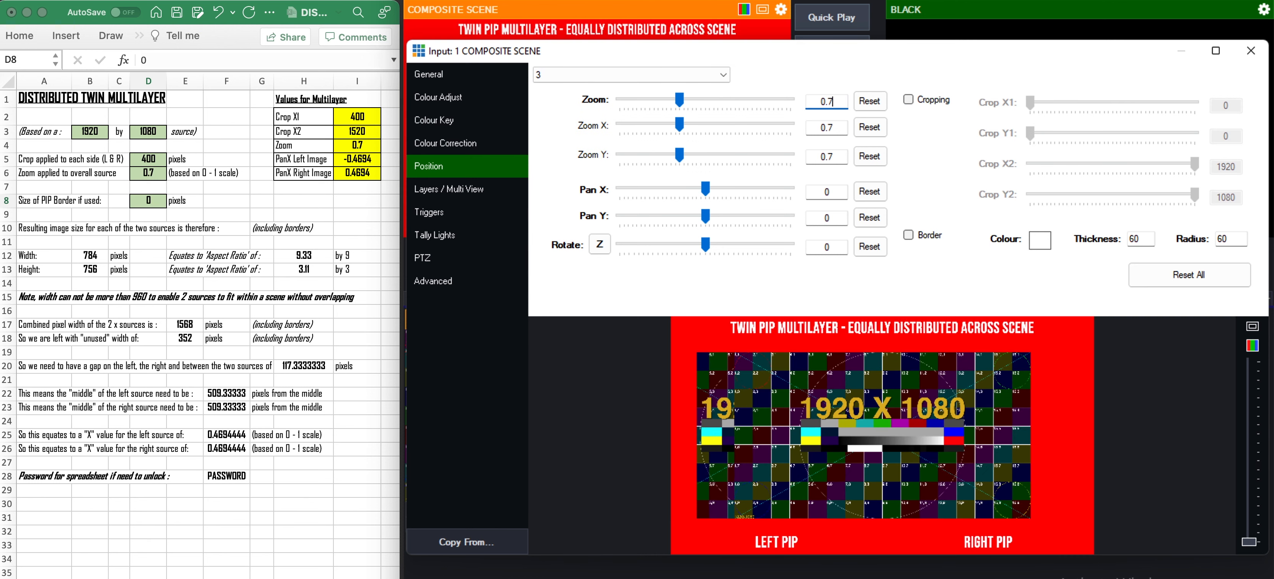
click(912, 105)
double_click(1225, 105)
text(40)
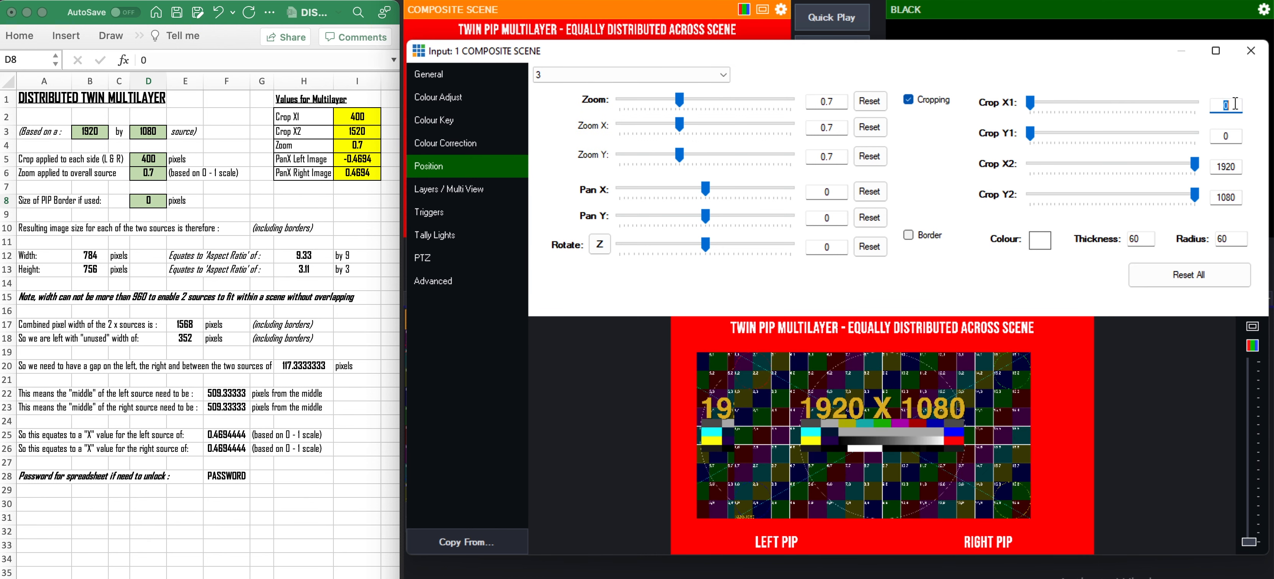
text(0)
double_click(1225, 167)
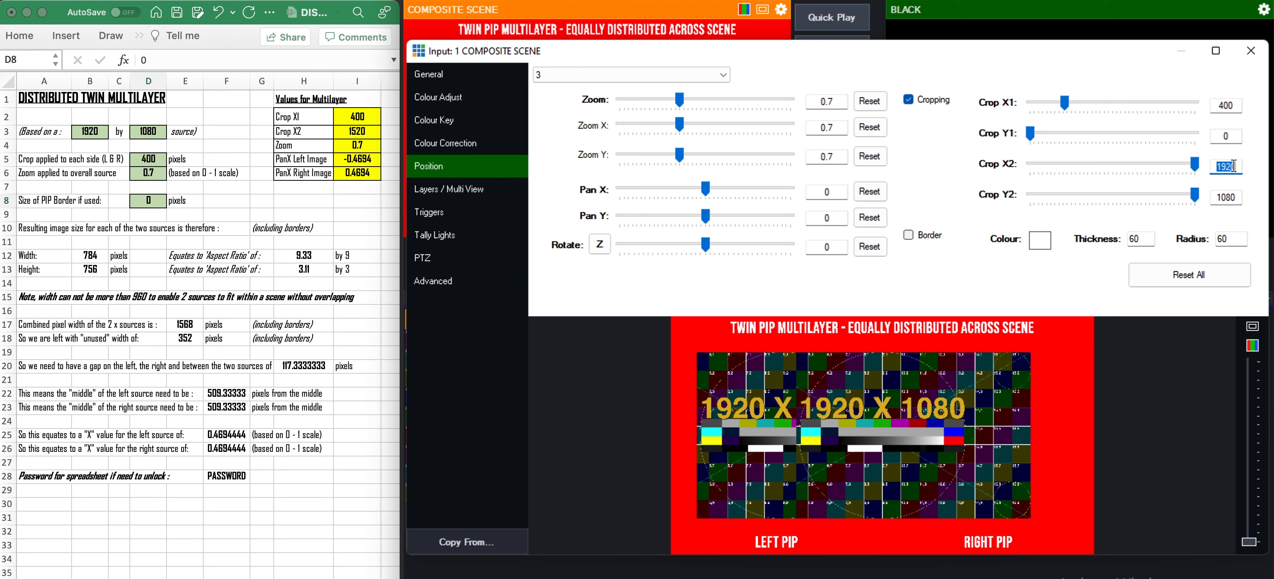
text(1520)
double_click(835, 191)
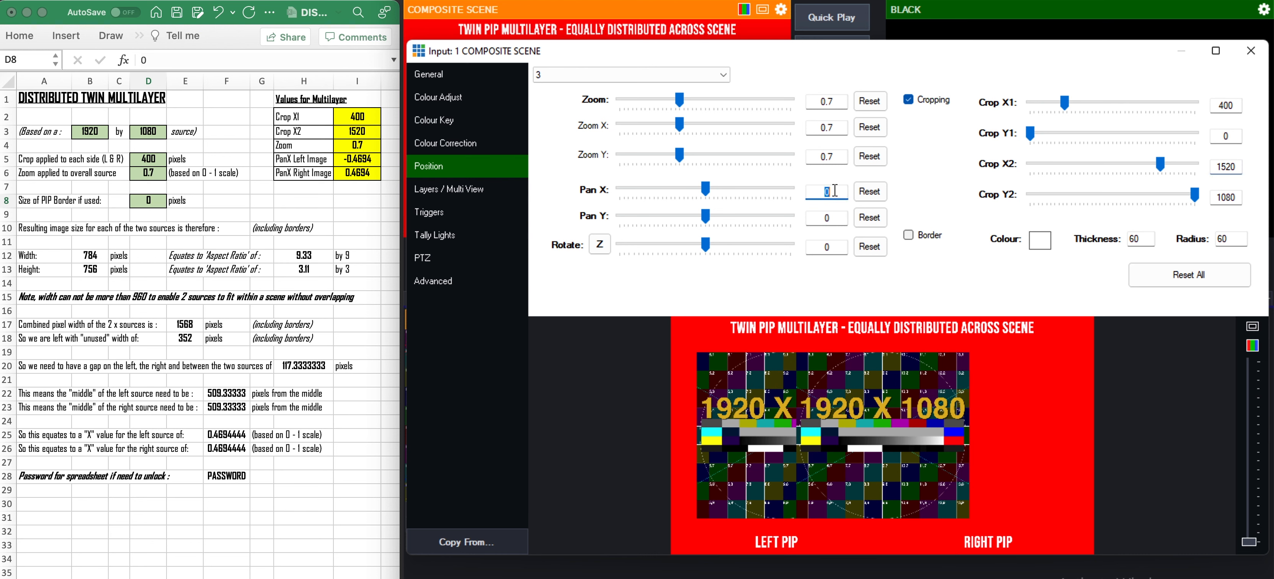
text(0.4694)
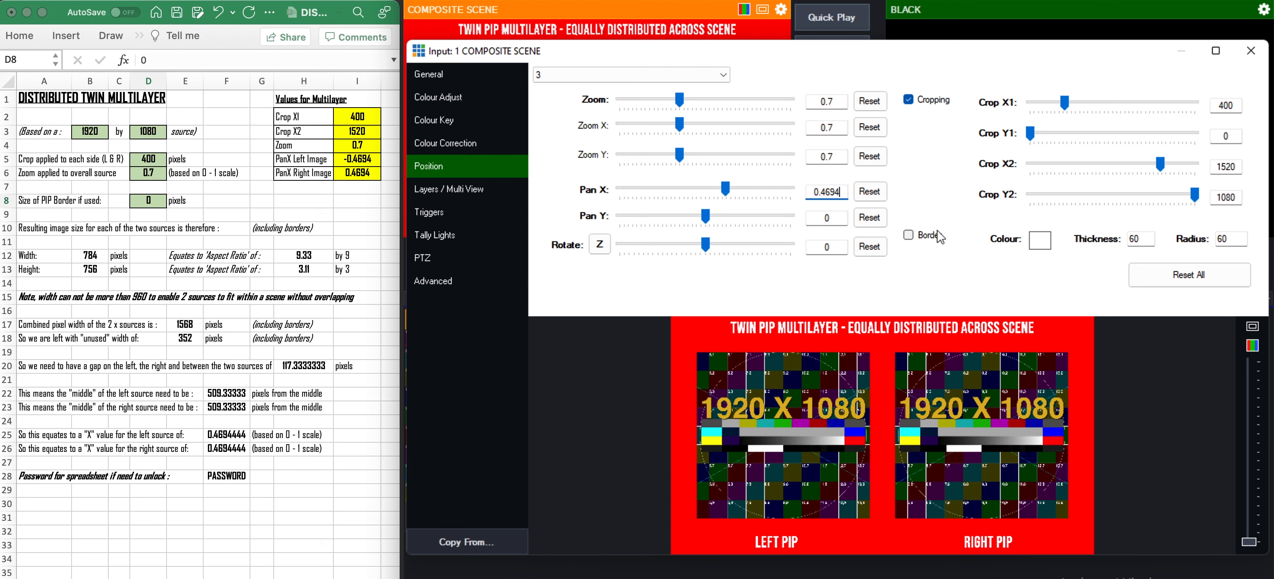
- Enable the border on layer 2 and on layer 3 of the COMPOSITE SCENE input
click(669, 75)
click(643, 110)
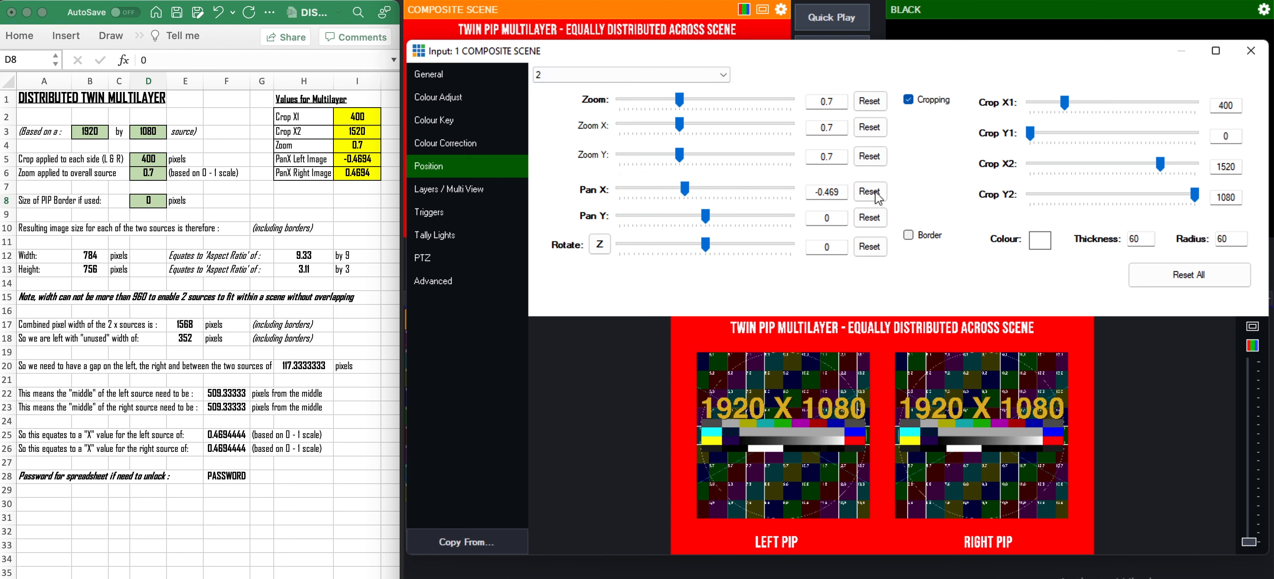
click(910, 235)
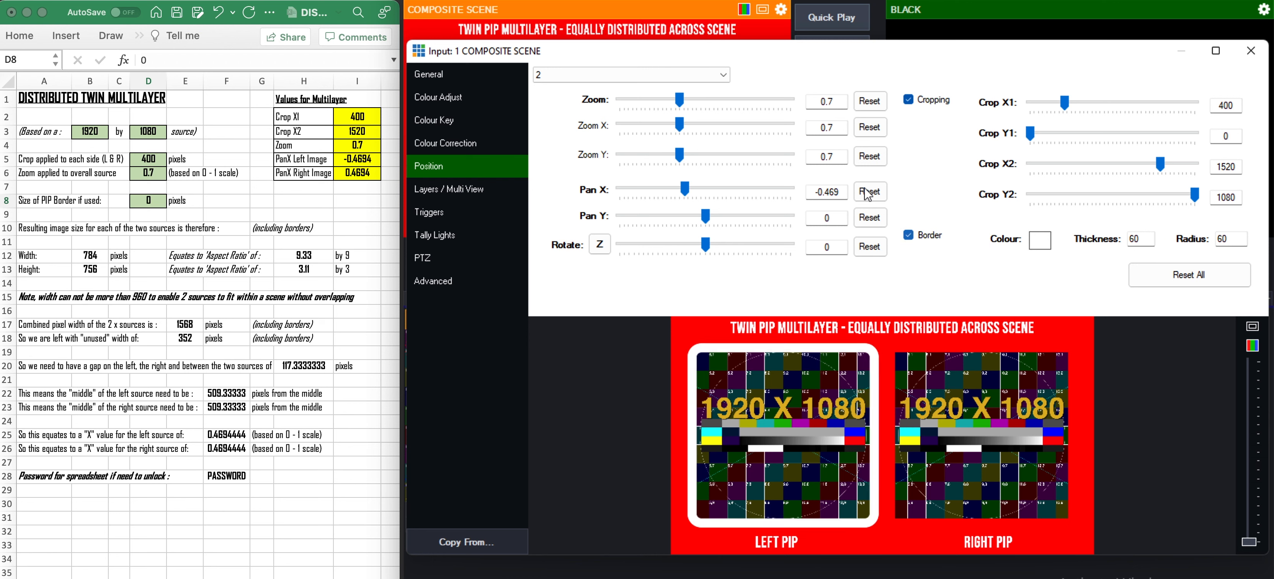
click(650, 71)
click(652, 117)
click(908, 235)
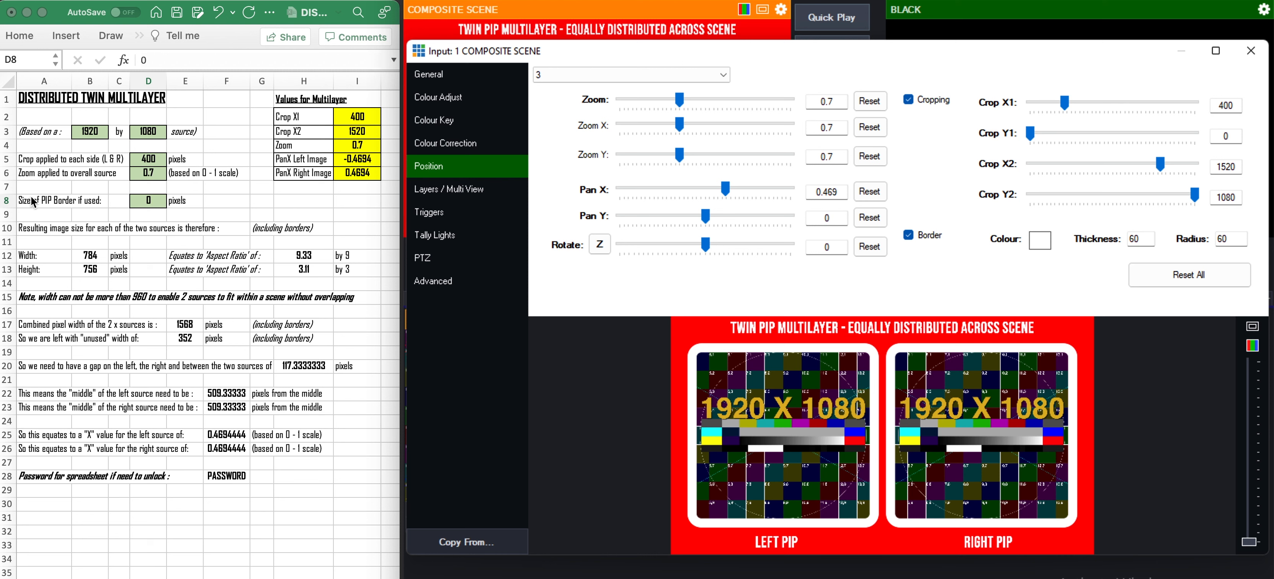
- In the Excel sheet, set the size of the PIP border to 60 pixels
click(155, 199)
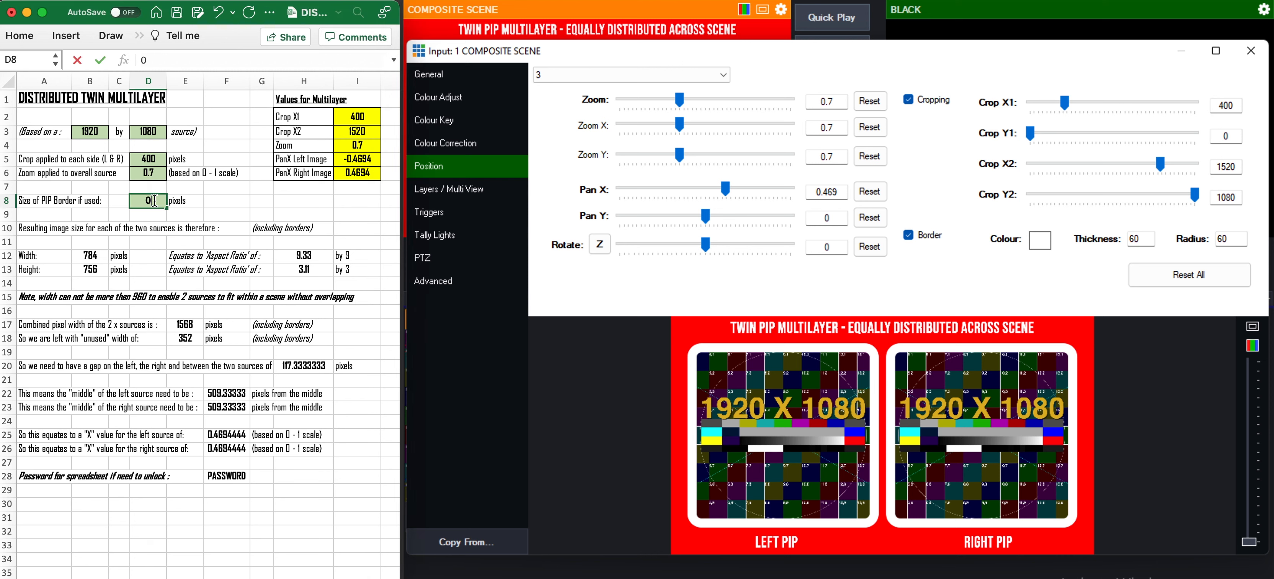
text(60)
key(Return)
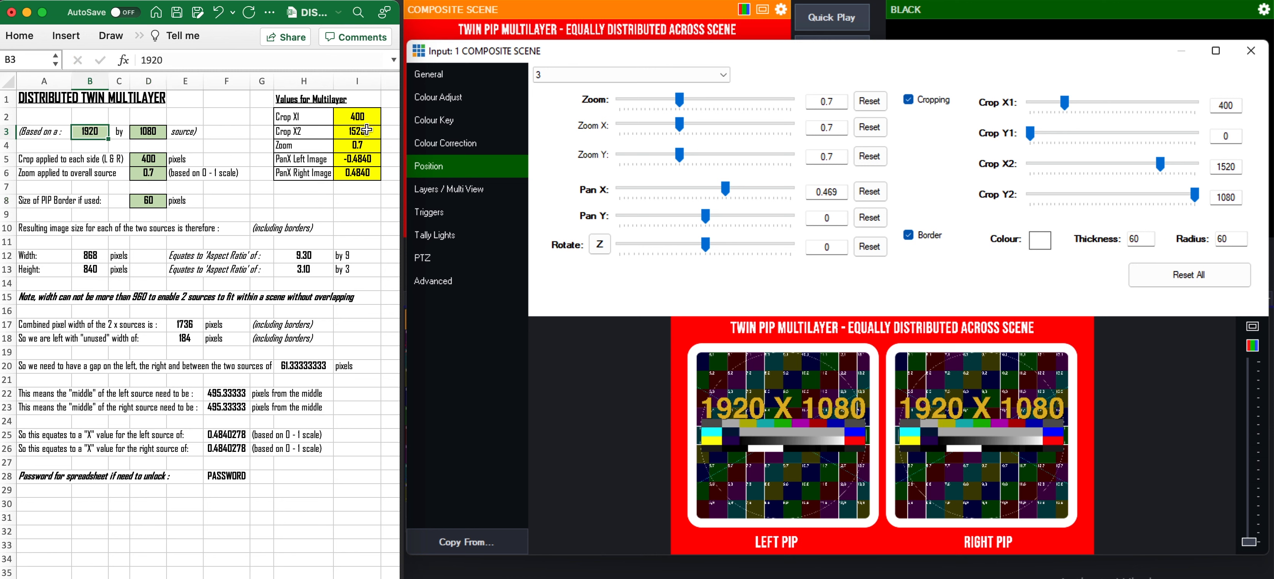
- Back in vMix, set layer 2's Pan X to the sheet's recalculated left image value of -0.4840
click(619, 75)
click(618, 106)
click(842, 190)
key(BackSpace)
key(BackSpace)
key(BackSpace)
key(BackSpace)
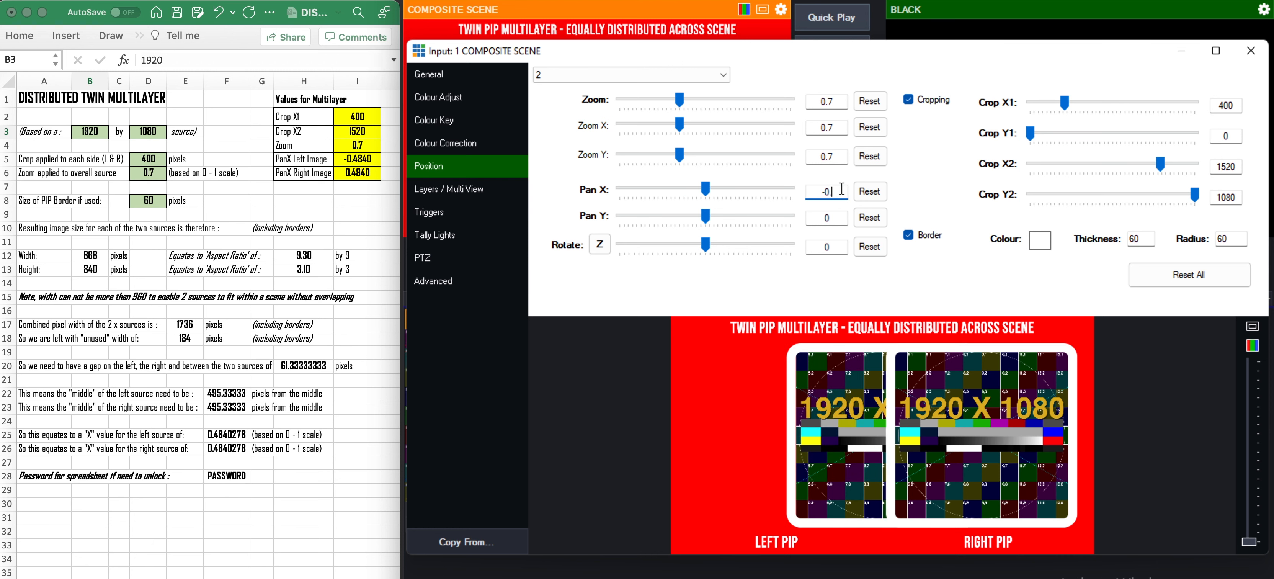
text(.4840)
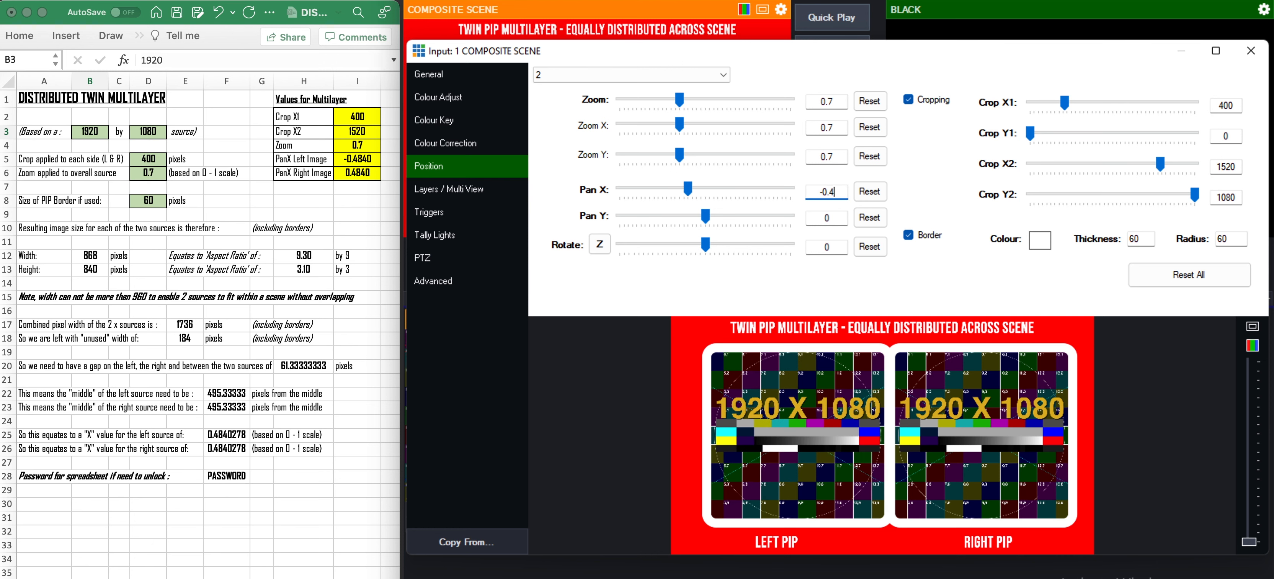
- Set layer 3's Pan X to the recalculated right image value of 0.4840
click(699, 77)
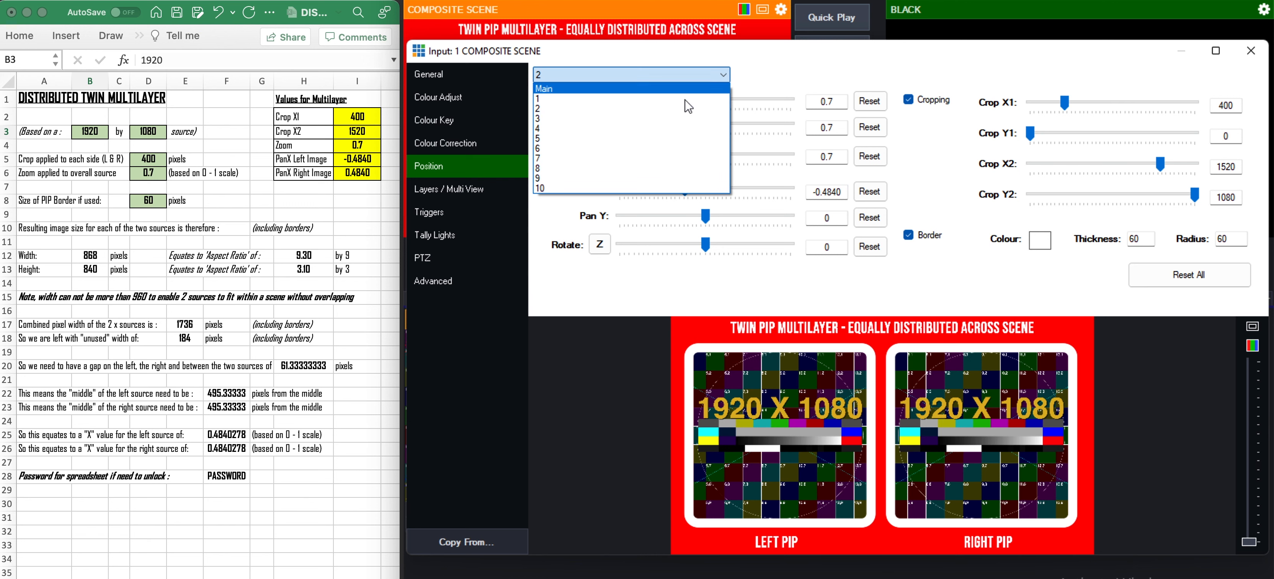
click(687, 114)
click(843, 192)
click(662, 75)
click(639, 117)
click(839, 191)
key(BackSpace)
key(BackSpace)
text(840)
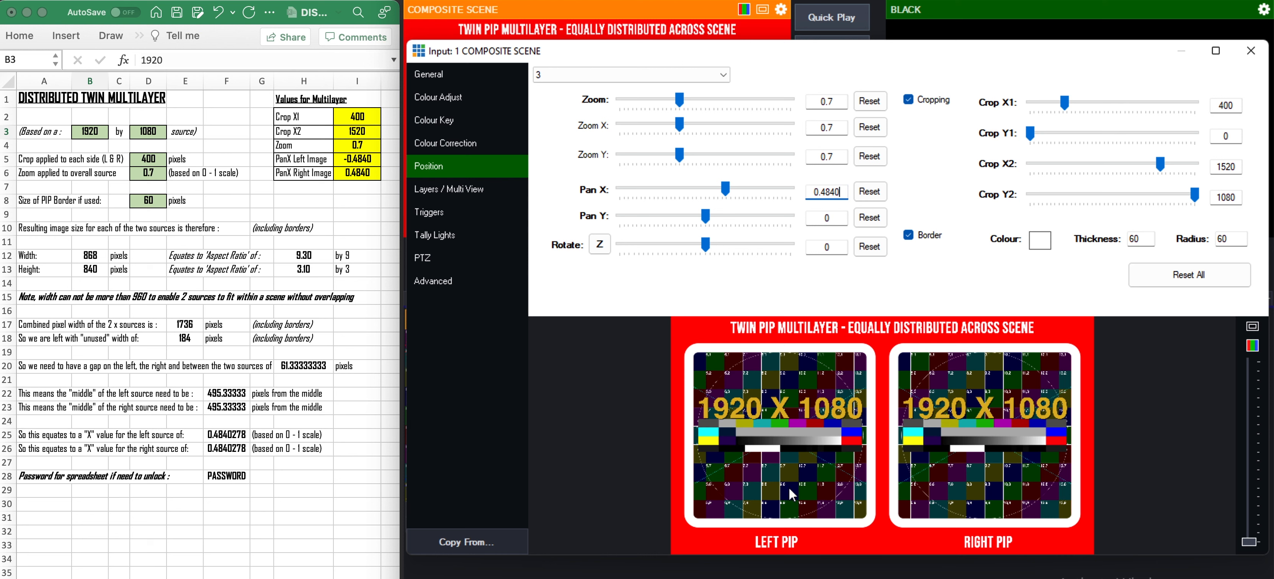
- Turn off the border on layer 3 and on layer 2 to compare the spacing without borders
click(909, 235)
click(674, 75)
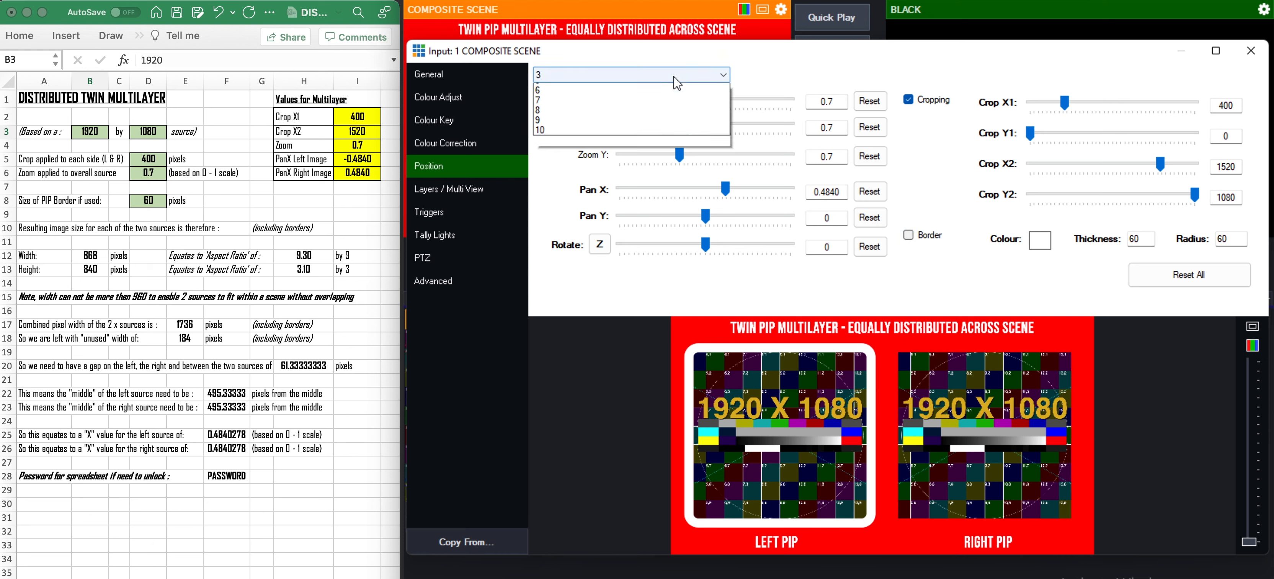
scroll(652, 98, up, 2)
click(653, 100)
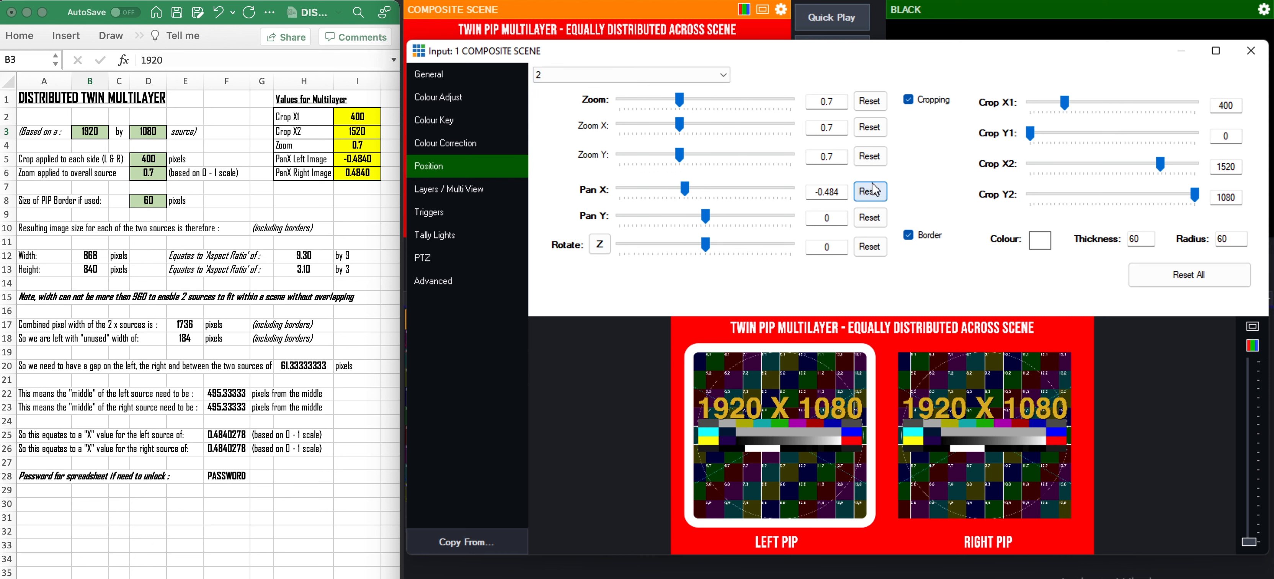
click(909, 236)
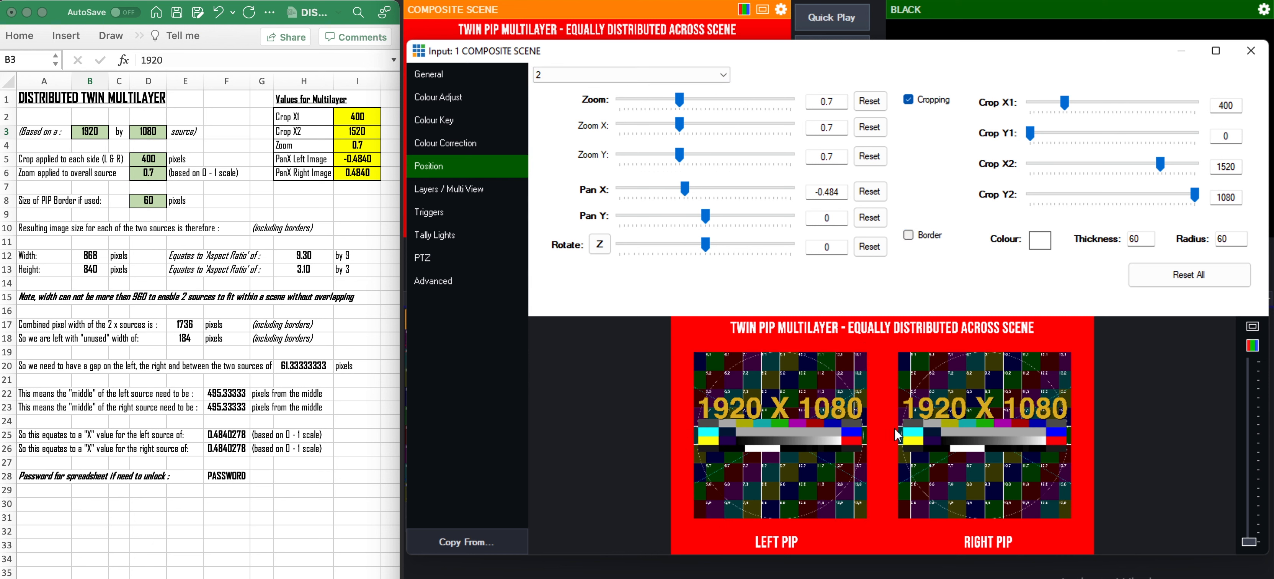
- Turn the borders back on for layers 2 and 3, and close the input settings
click(652, 71)
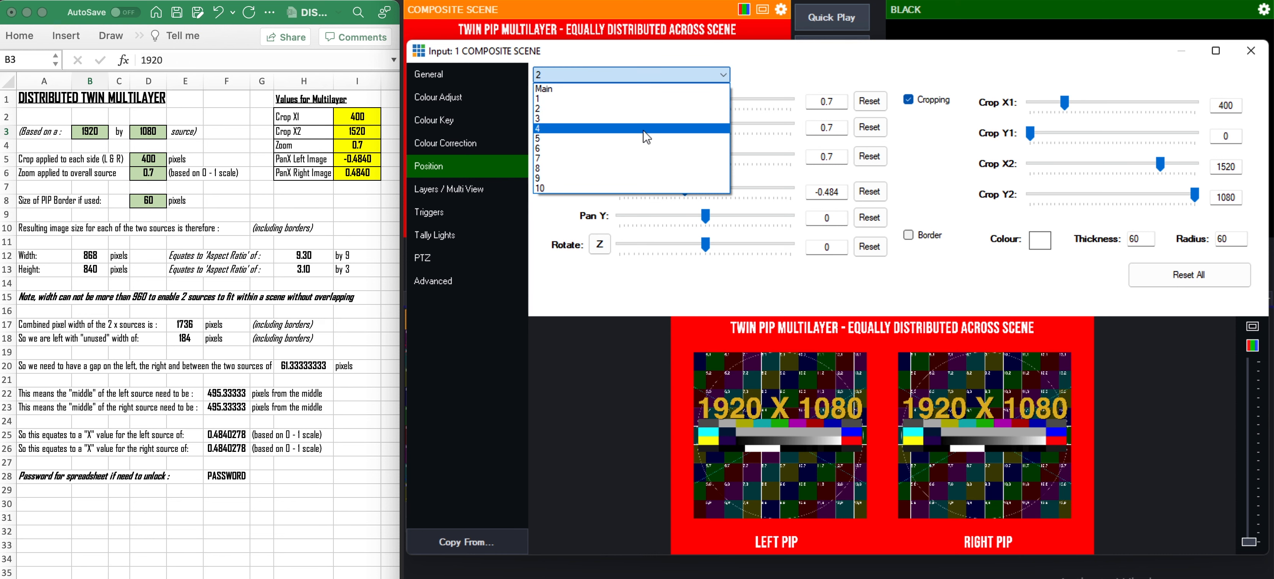
click(636, 108)
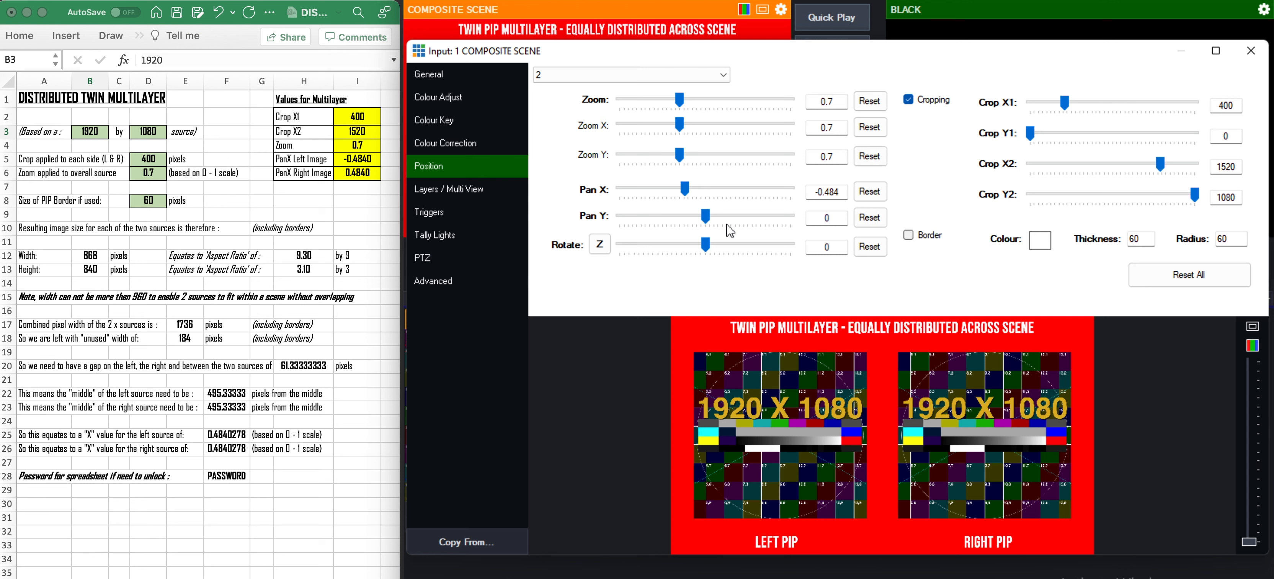
click(913, 234)
click(695, 75)
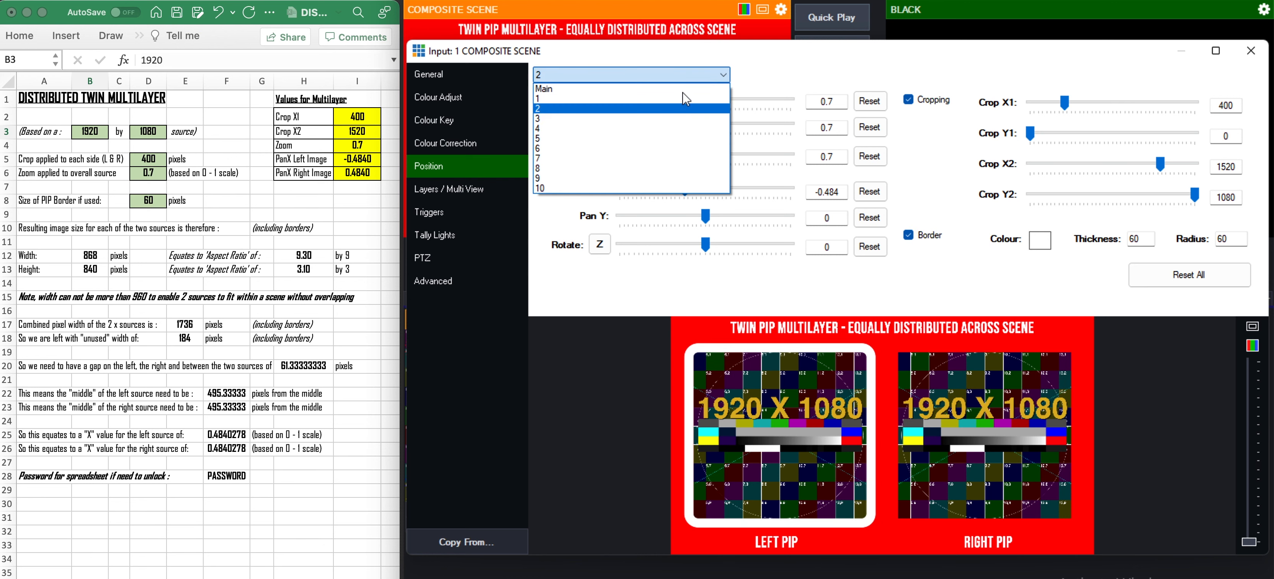
click(682, 116)
click(909, 236)
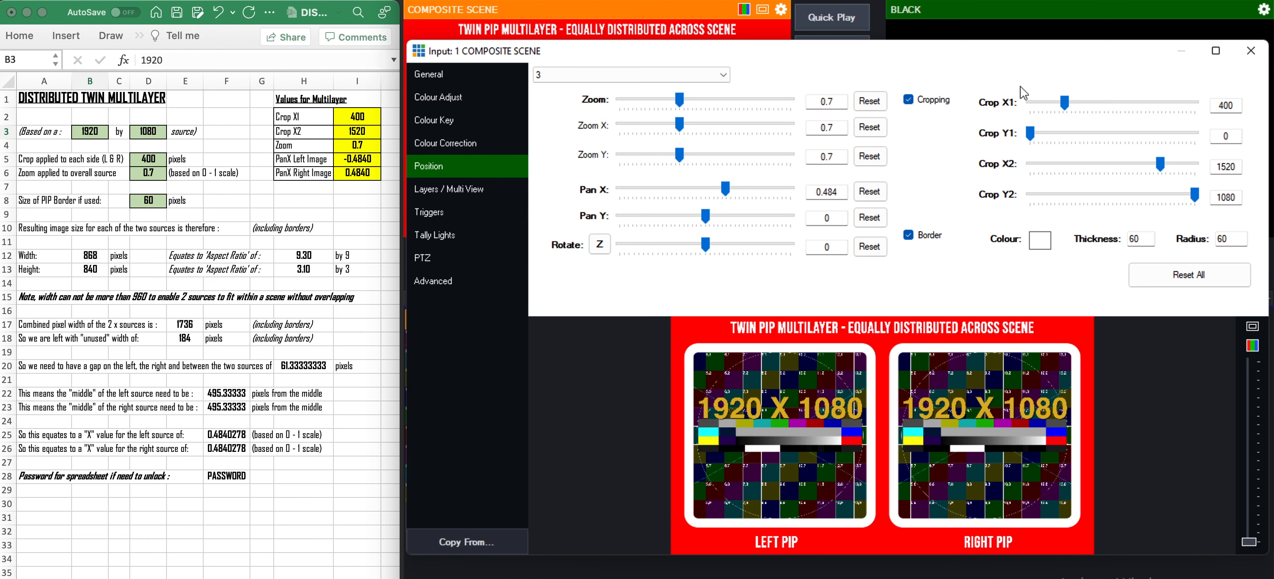
click(1251, 51)
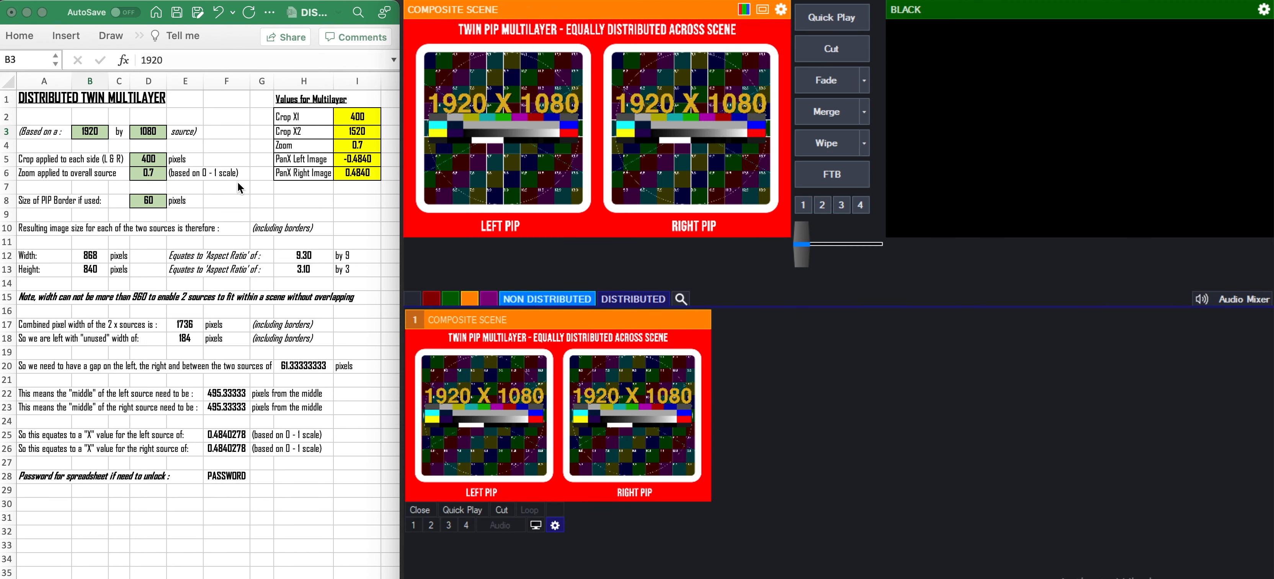